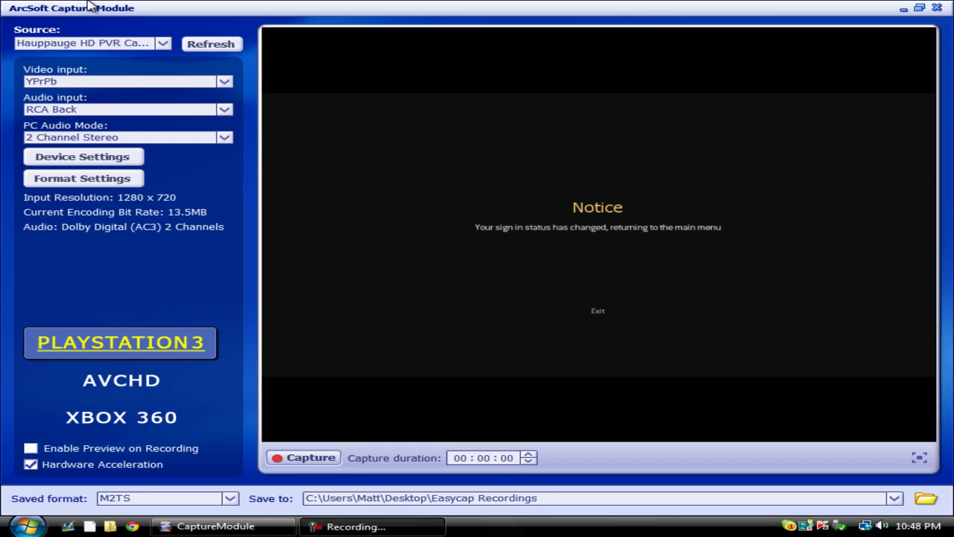
# Step: Turn on Enable Preview on Recording so the live video keeps showing during capture
pyautogui.click(30, 447)
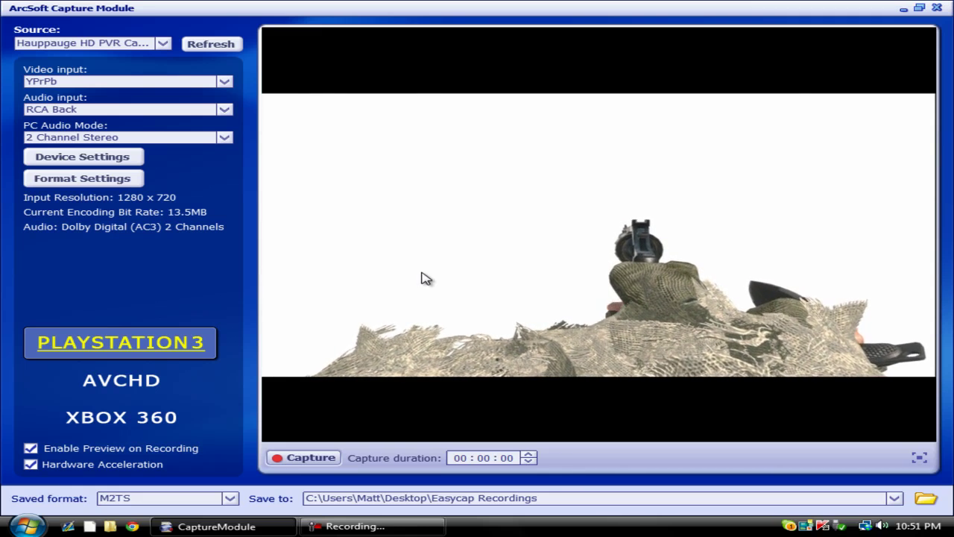
# Step: Record about 18 seconds of gameplay, then stop the capture and bring up the screen recorder
pyautogui.click(305, 457)
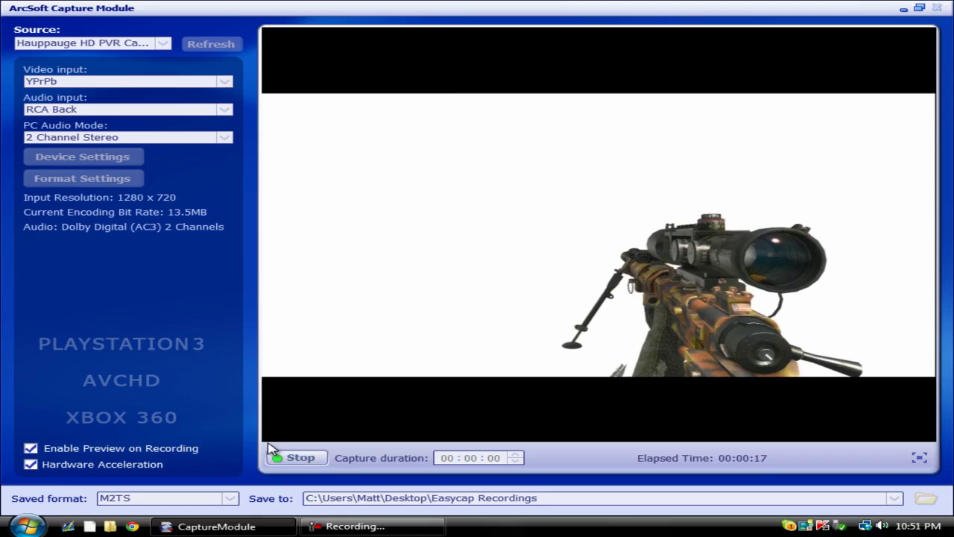
pyautogui.click(277, 457)
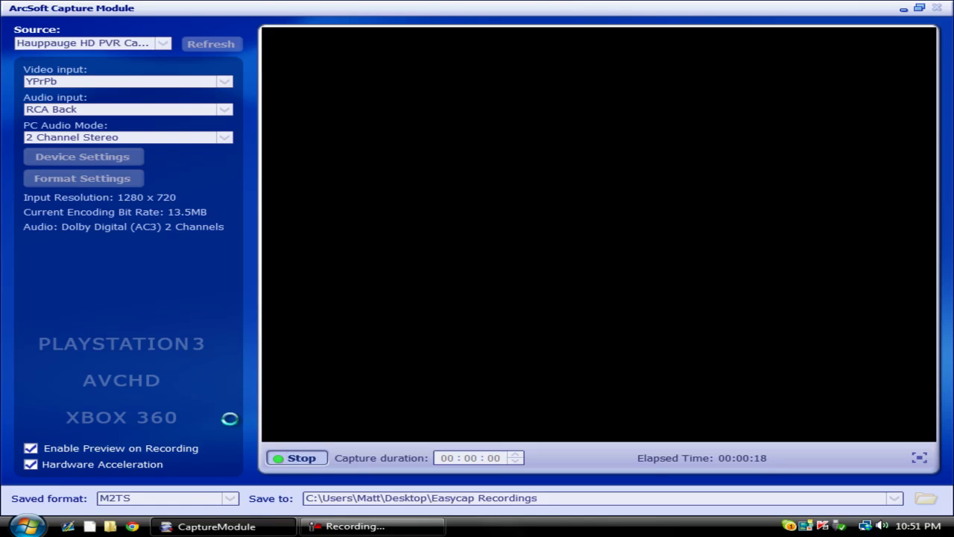
pyautogui.click(351, 527)
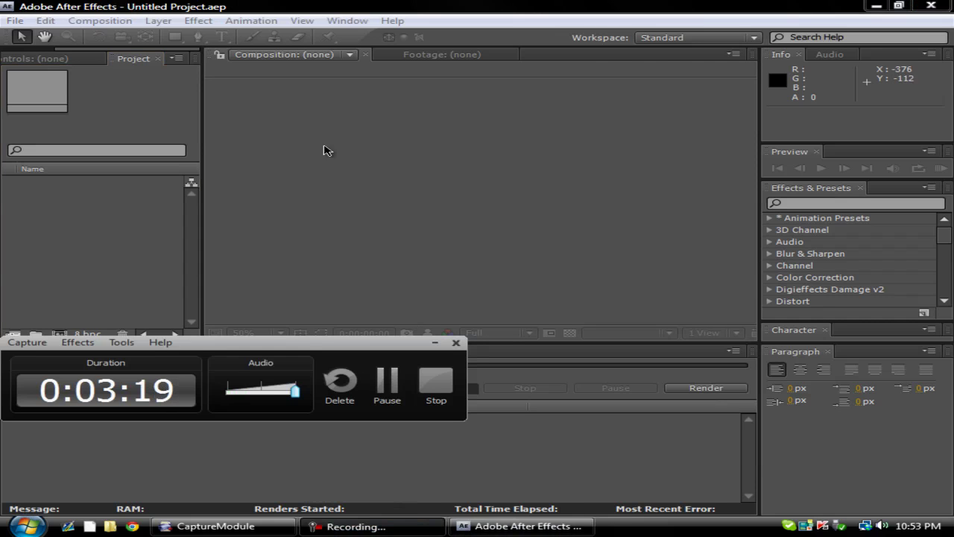
# Step: Import 2011_8_28_22_51_23.M2TS from Desktop > Easycap Recordings into After Effects
pyautogui.click(435, 342)
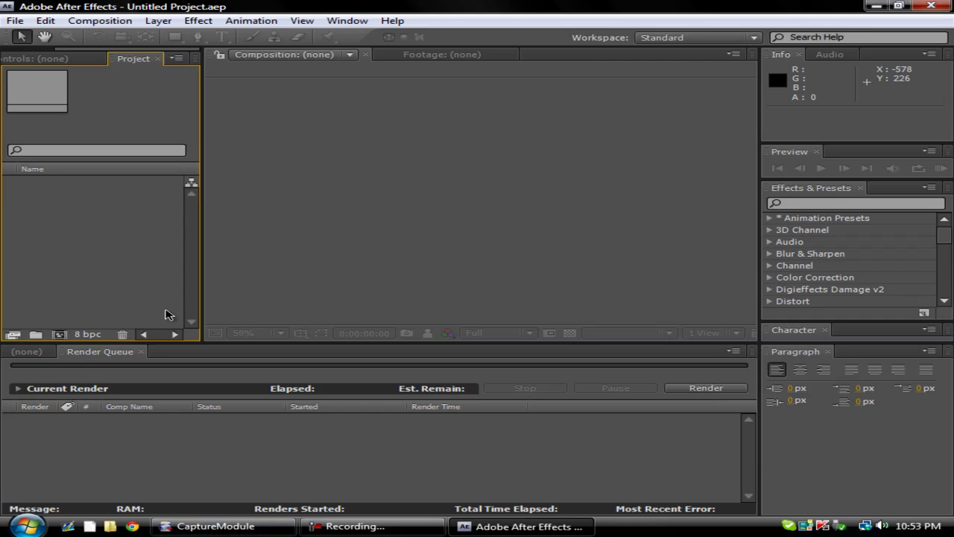
pyautogui.click(37, 350)
pyautogui.click(17, 20)
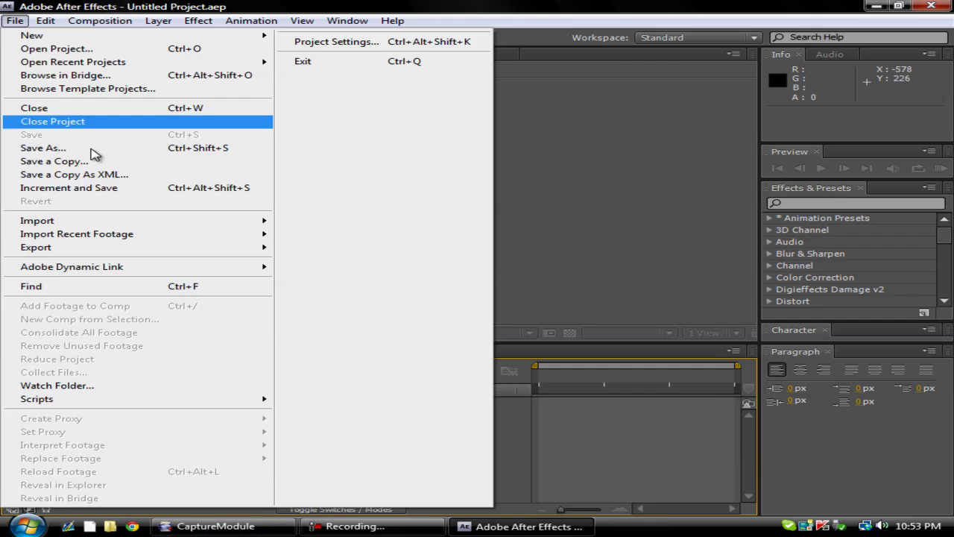
pyautogui.moveTo(37, 221)
pyautogui.click(368, 224)
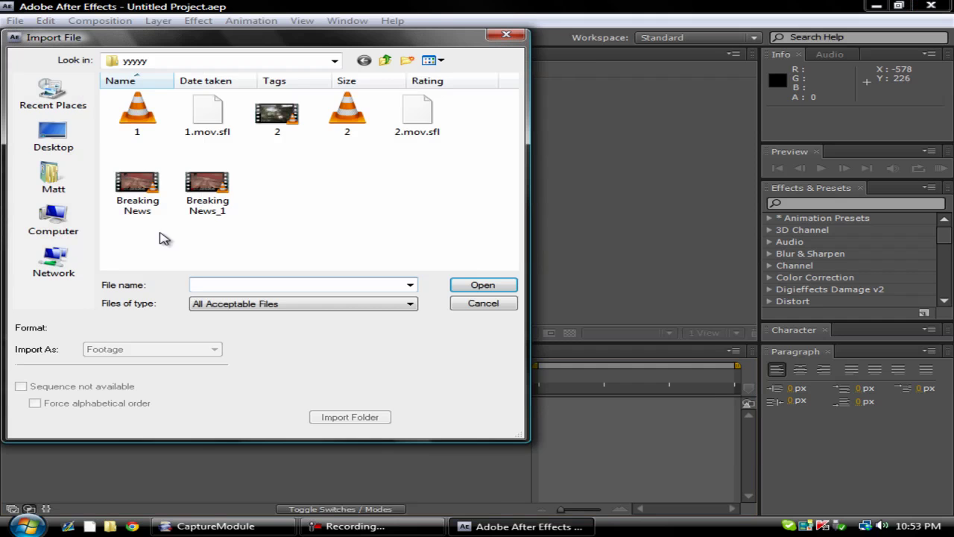
pyautogui.click(50, 133)
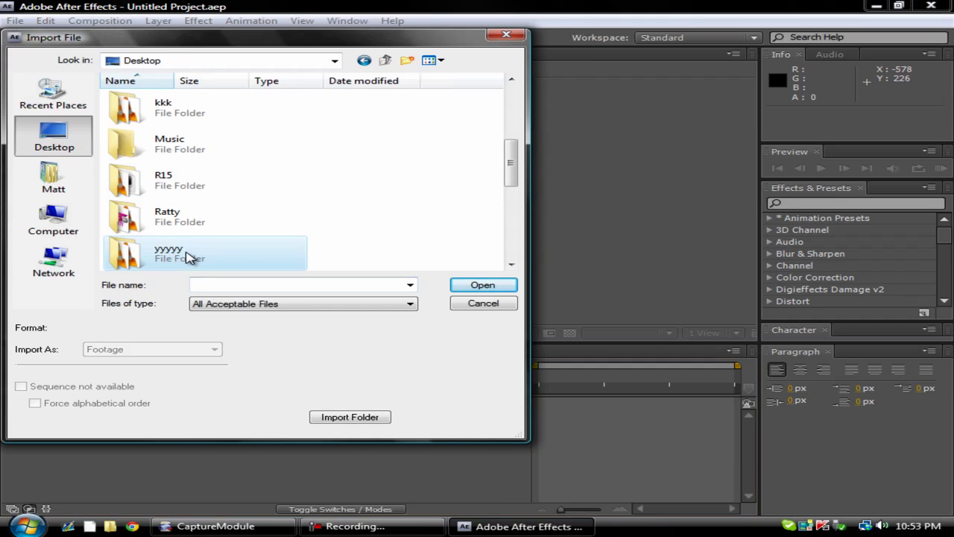
pyautogui.scroll(-2, 190, 257)
pyautogui.scroll(5, 191, 219)
pyautogui.scroll(3, 194, 216)
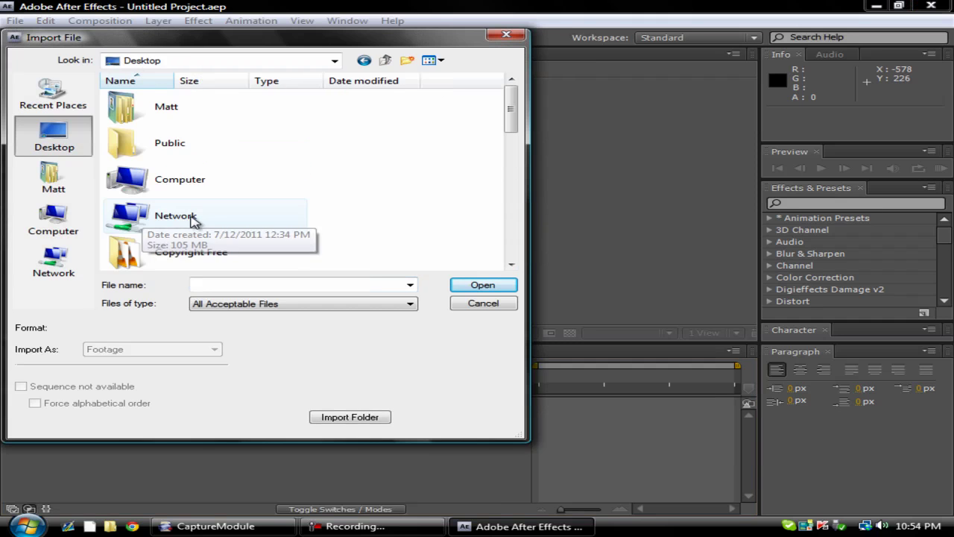
pyautogui.scroll(-3, 197, 201)
pyautogui.scroll(-3, 201, 187)
pyautogui.scroll(2, 192, 157)
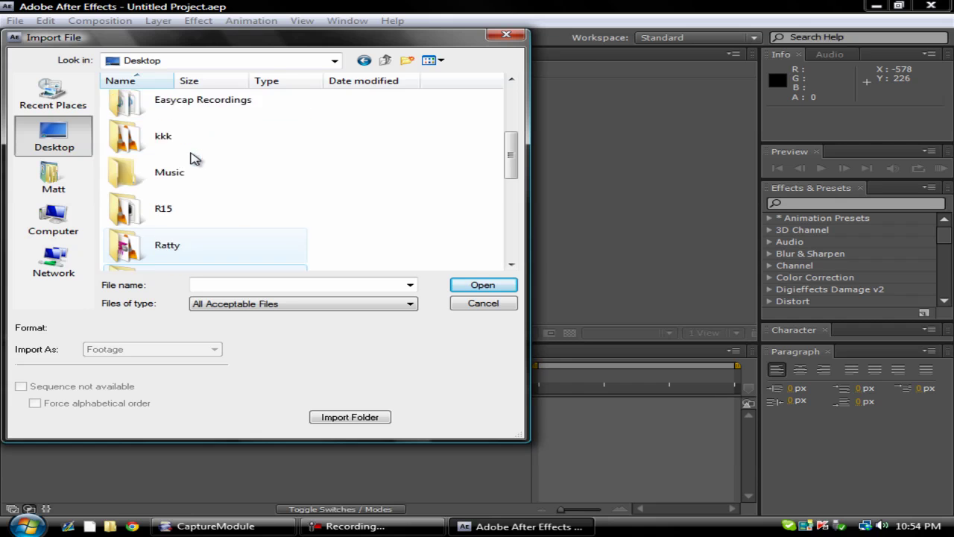
pyautogui.scroll(2, 196, 179)
pyautogui.doubleClick(200, 195)
pyautogui.doubleClick(351, 110)
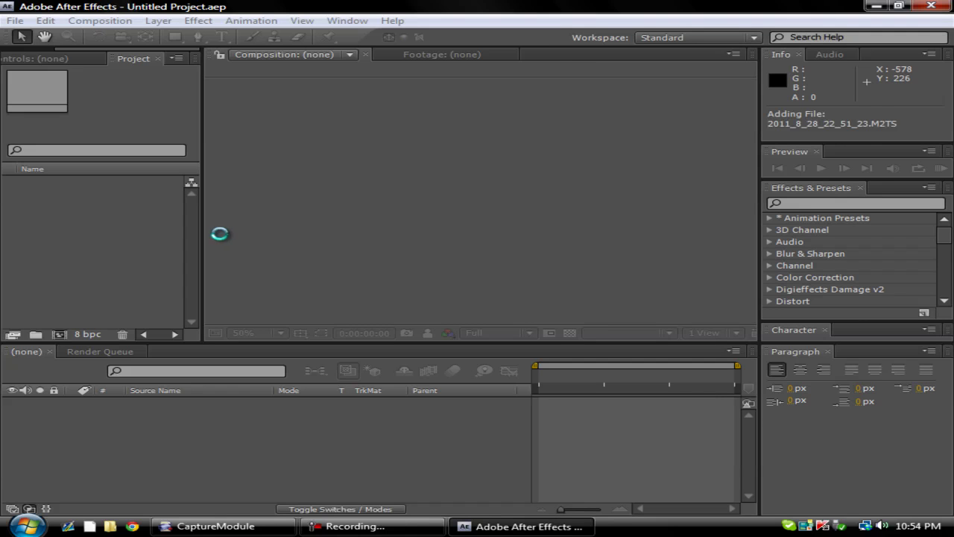
# Step: Build a composition from the clip and move to a frame showing the rifle
pyautogui.moveTo(78, 182); pyautogui.dragTo(161, 441)
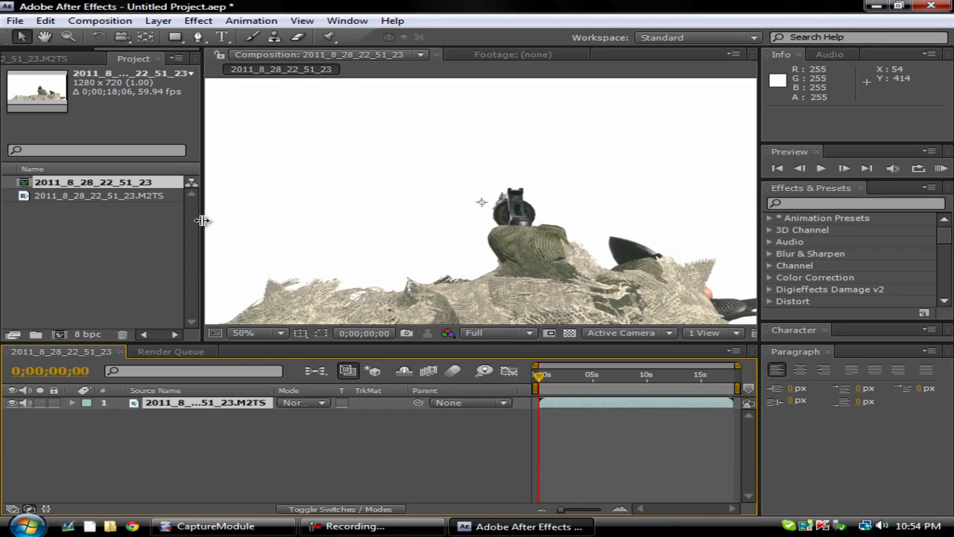
pyautogui.moveTo(202, 220); pyautogui.dragTo(78, 220)
pyautogui.moveTo(537, 377); pyautogui.dragTo(615, 377)
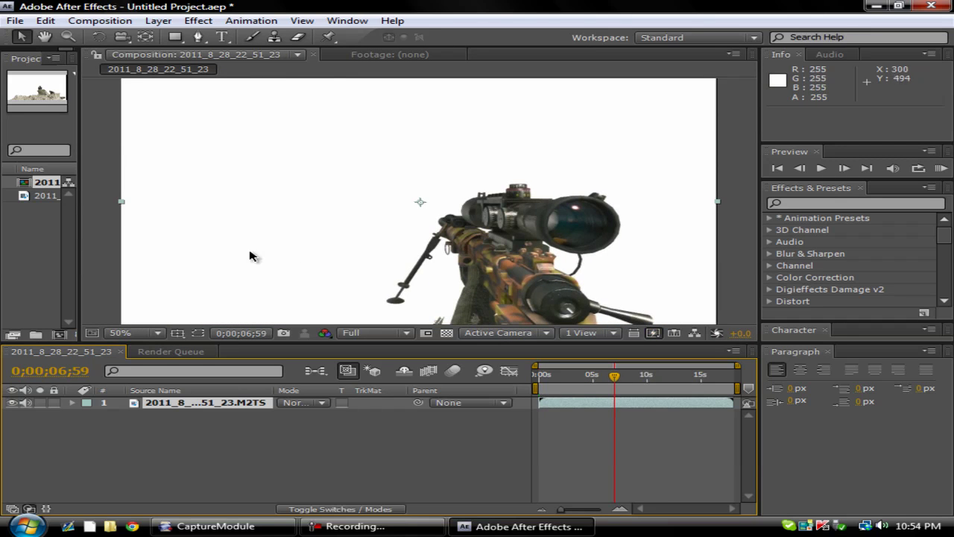
pyautogui.moveTo(207, 341); pyautogui.dragTo(207, 371)
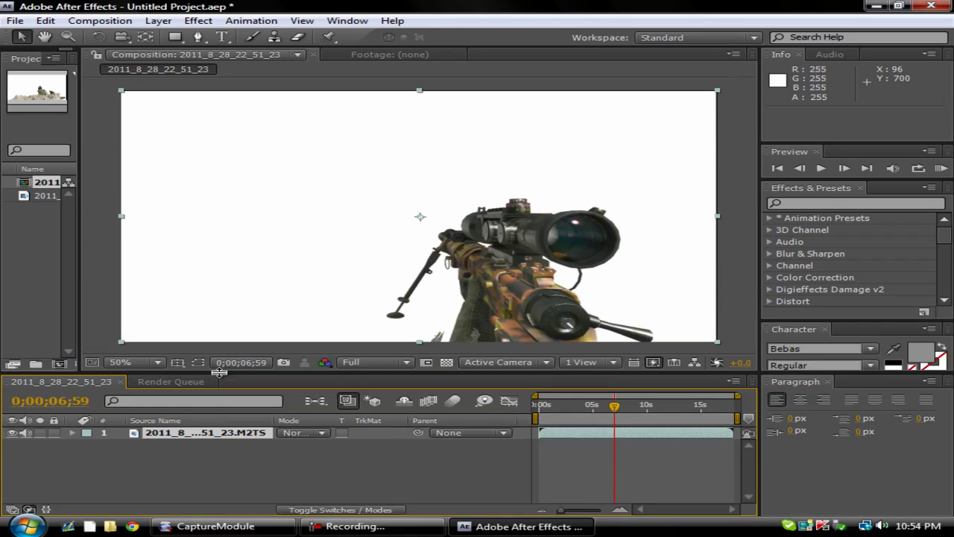
# Step: Apply Linear Color Key with the white background sampled as the key colour
pyautogui.click(188, 23)
pyautogui.moveTo(227, 227)
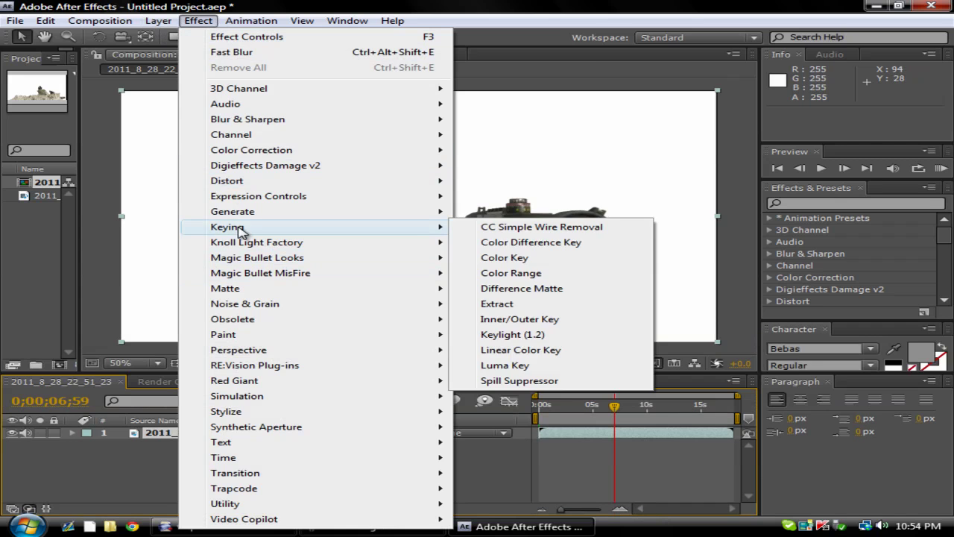
pyautogui.click(564, 358)
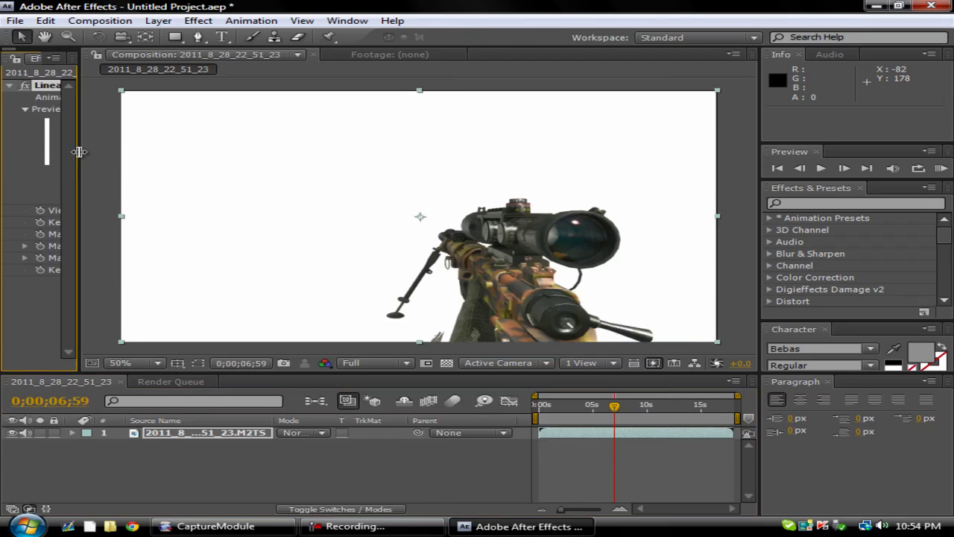
pyautogui.moveTo(111, 179); pyautogui.dragTo(209, 179)
pyautogui.click(125, 224)
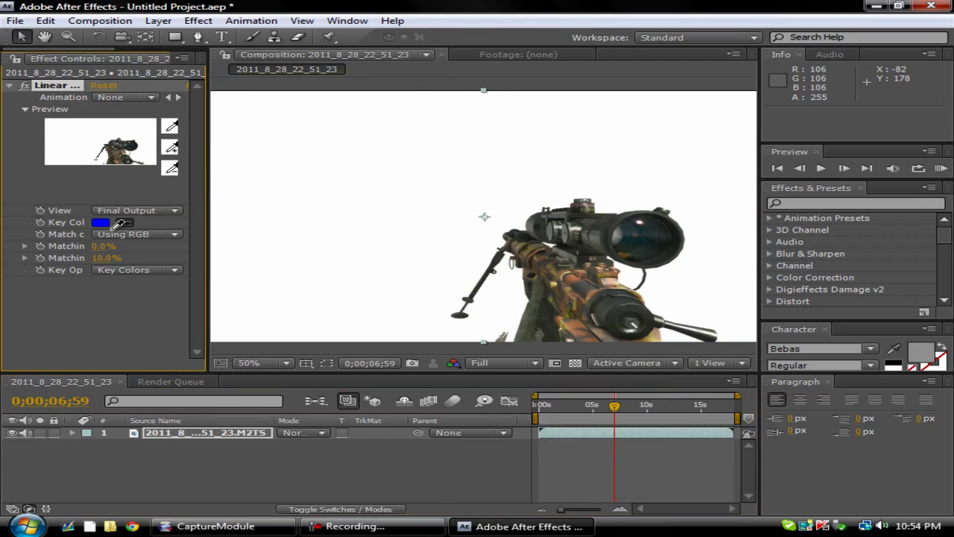
pyautogui.click(42, 85)
pyautogui.moveTo(208, 224); pyautogui.dragTo(199, 226)
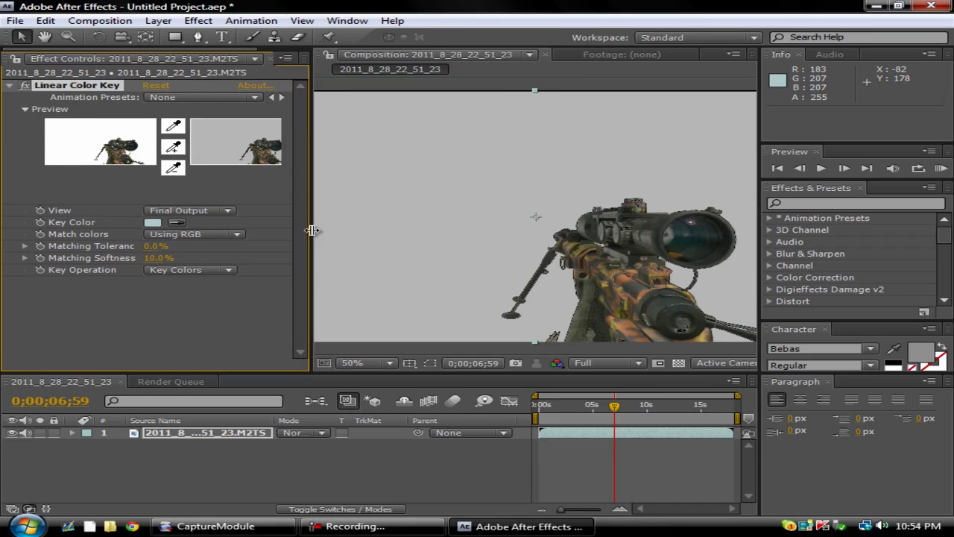
pyautogui.click(128, 224)
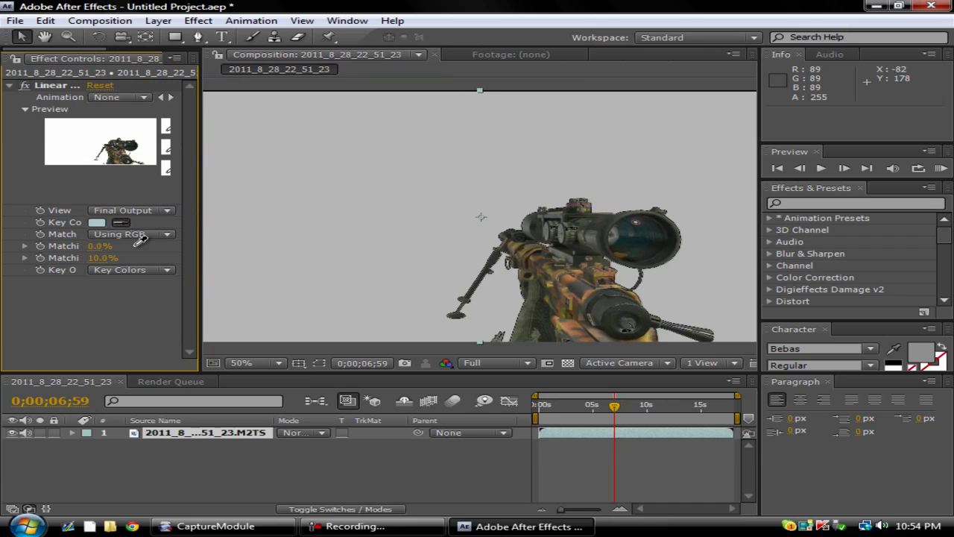
pyautogui.click(99, 127)
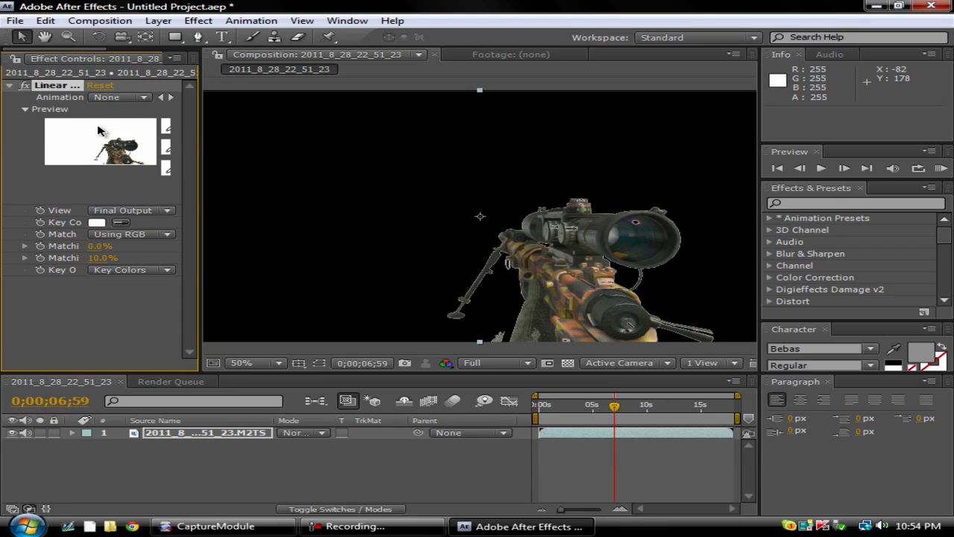
pyautogui.click(16, 86)
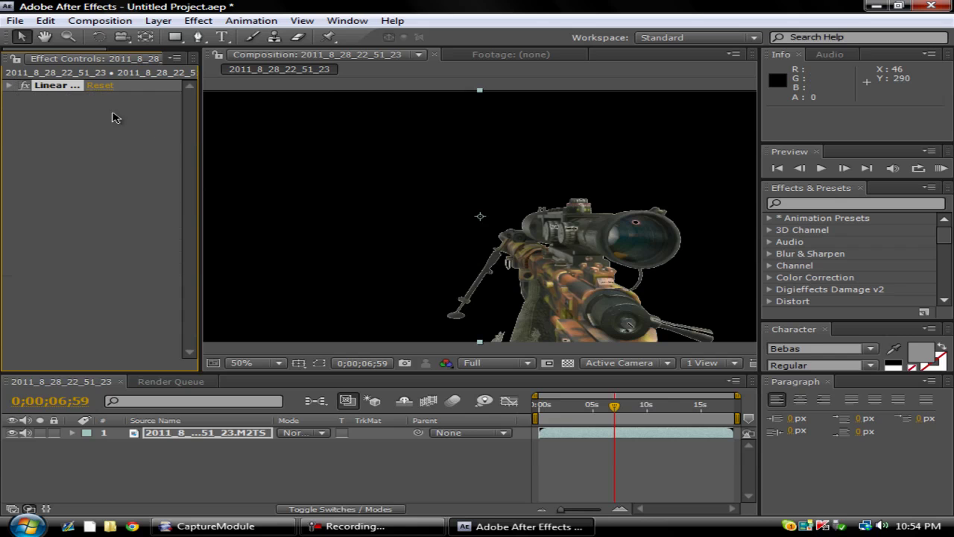
# Step: Scale the clip to 101% and add Simple Choker with Choke Matte at 1.50
pyautogui.moveTo(199, 149); pyautogui.dragTo(90, 138)
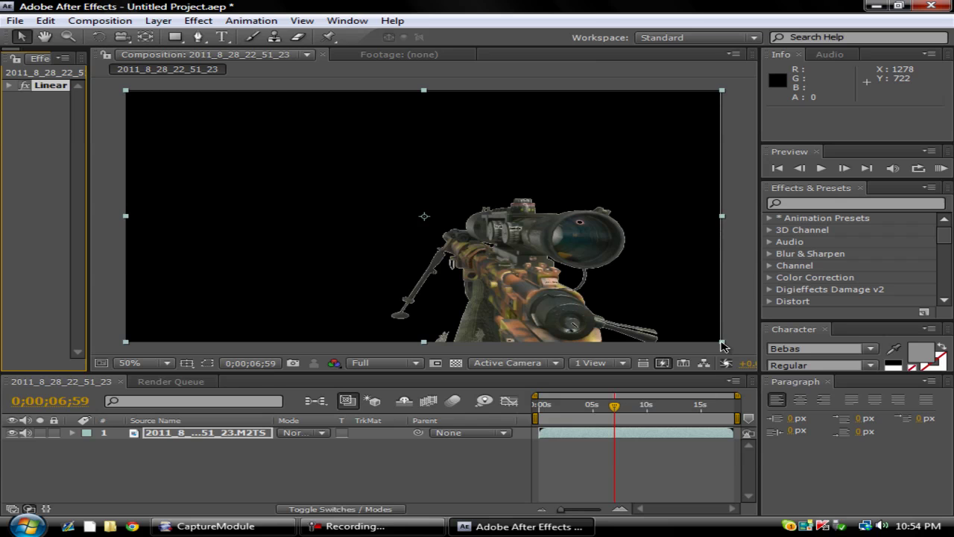
pyautogui.moveTo(722, 344); pyautogui.dragTo(729, 348)
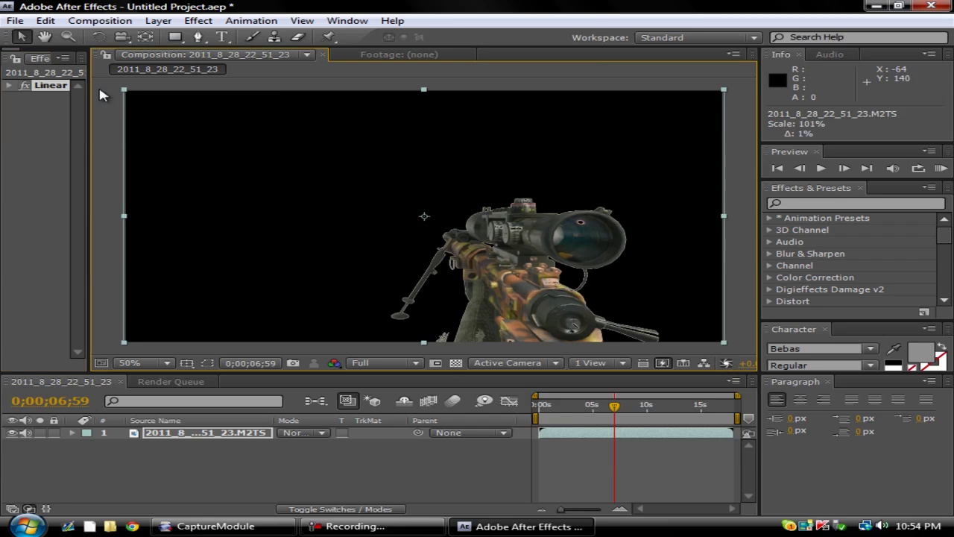
pyautogui.click(198, 21)
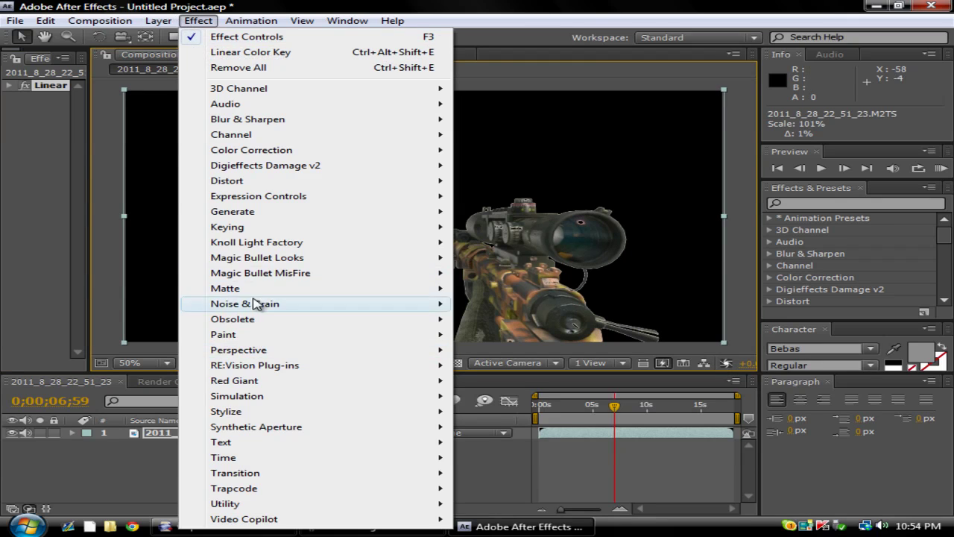
pyautogui.press('Escape')
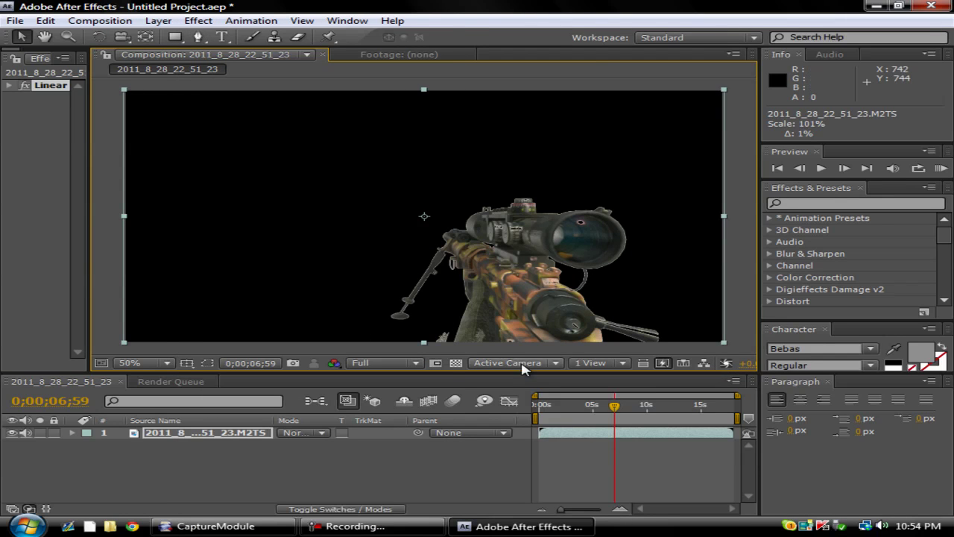
pyautogui.click(198, 20)
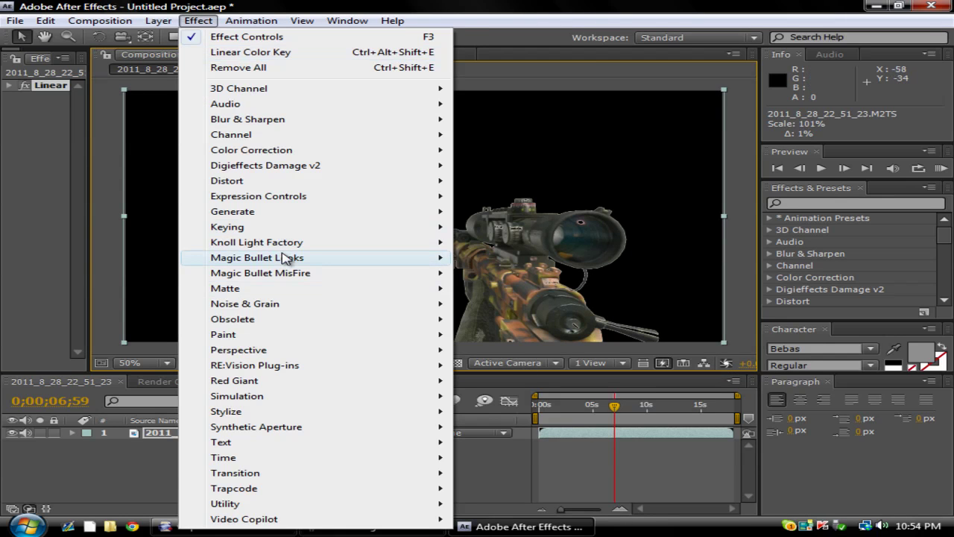
pyautogui.moveTo(225, 288)
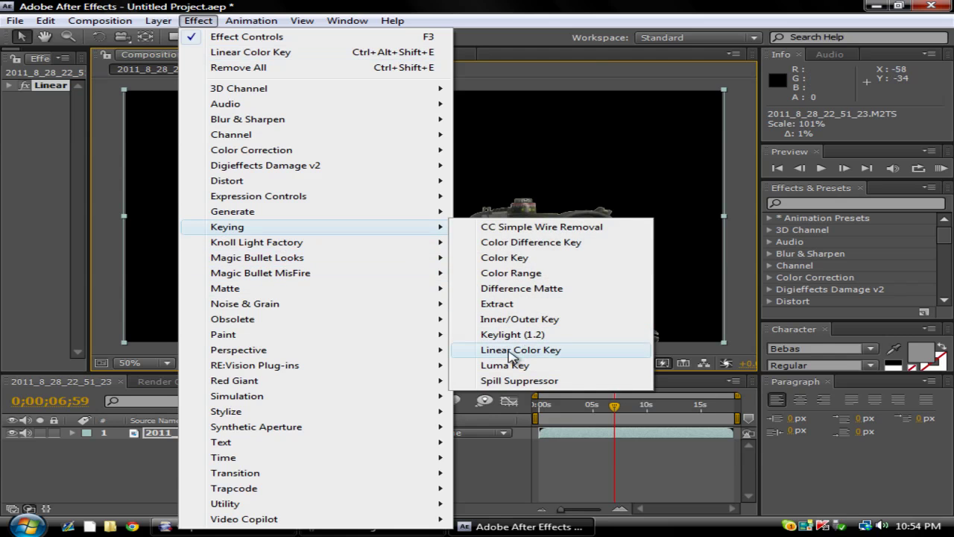
pyautogui.moveTo(245, 304)
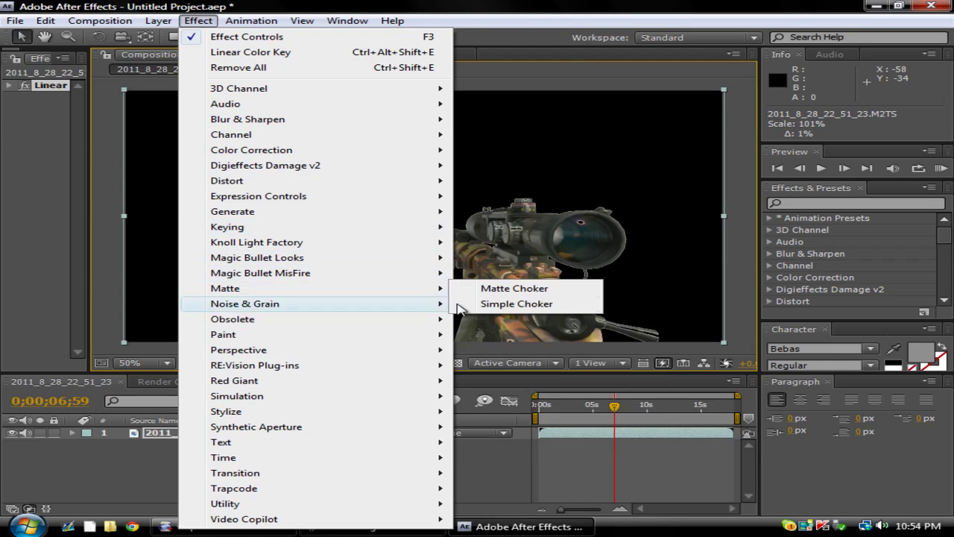
pyautogui.click(517, 304)
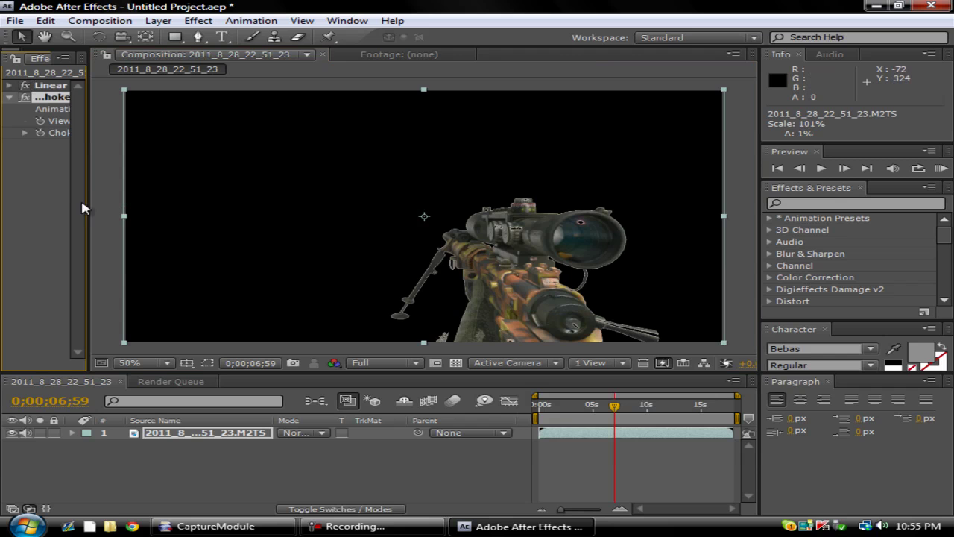
pyautogui.moveTo(88, 179); pyautogui.dragTo(215, 179)
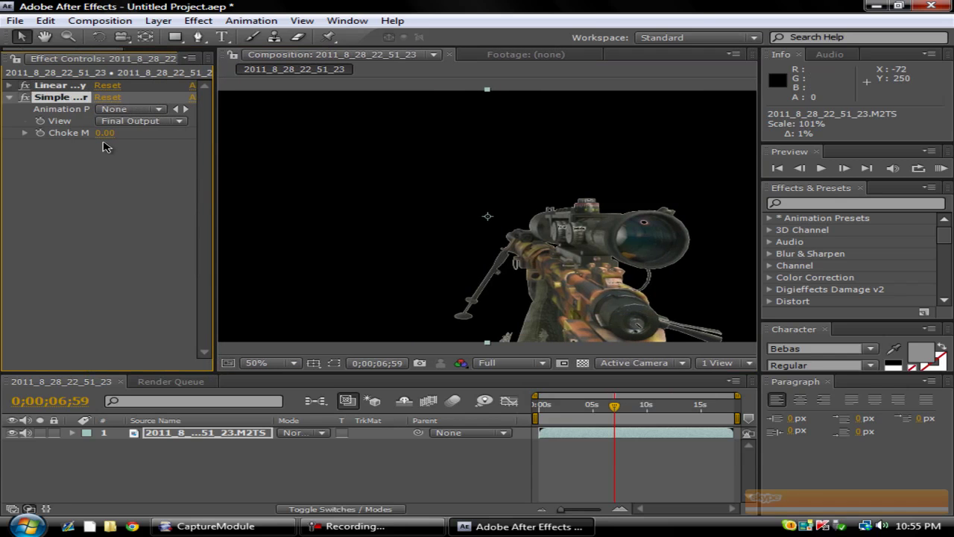
pyautogui.moveTo(104, 133); pyautogui.dragTo(119, 138)
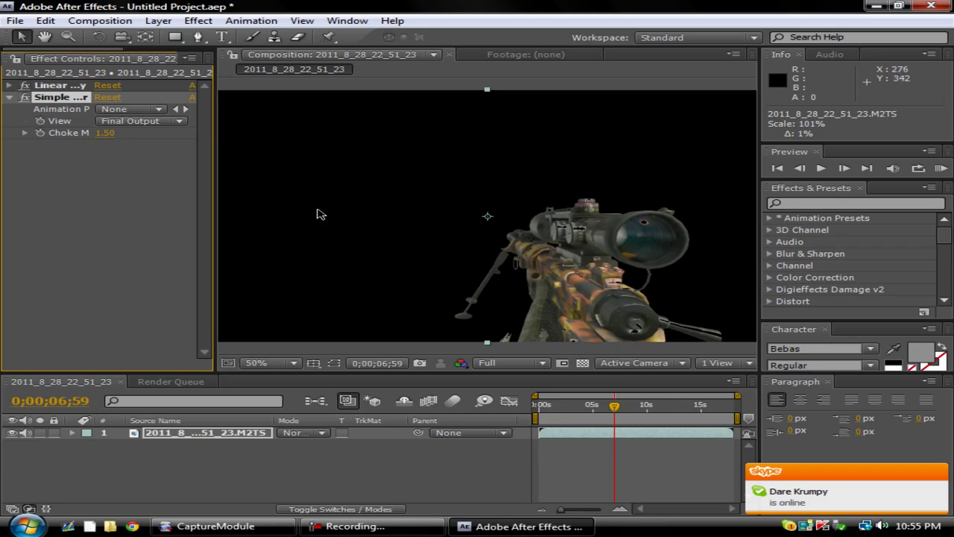
# Step: Scrub the timeline back and forth to check the keyed rifle footage
pyautogui.moveTo(213, 211); pyautogui.dragTo(73, 211)
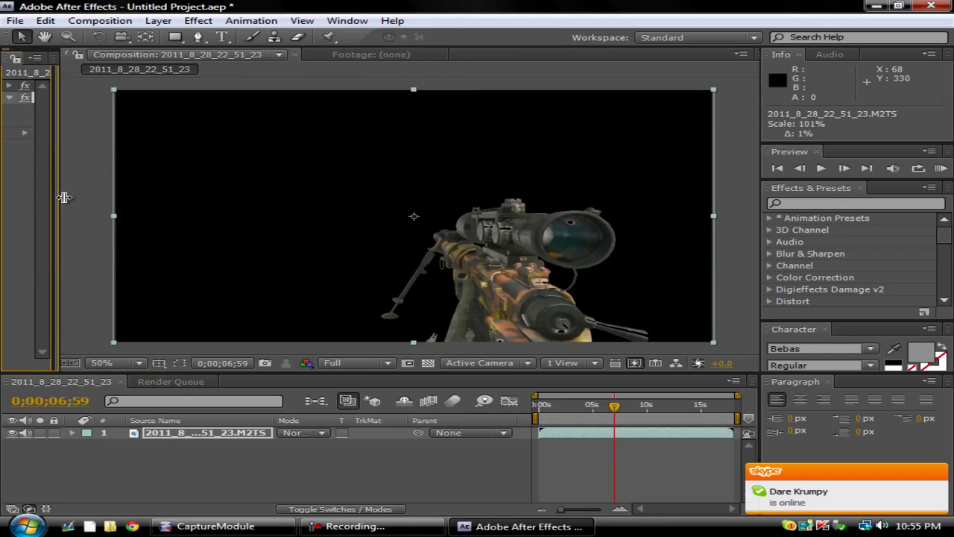
pyautogui.moveTo(613, 407)
pyautogui.mouseDown()
pyautogui.moveTo(590, 405)
pyautogui.moveTo(630, 408)
pyautogui.moveTo(579, 406)
pyautogui.moveTo(596, 409)
pyautogui.mouseUp()
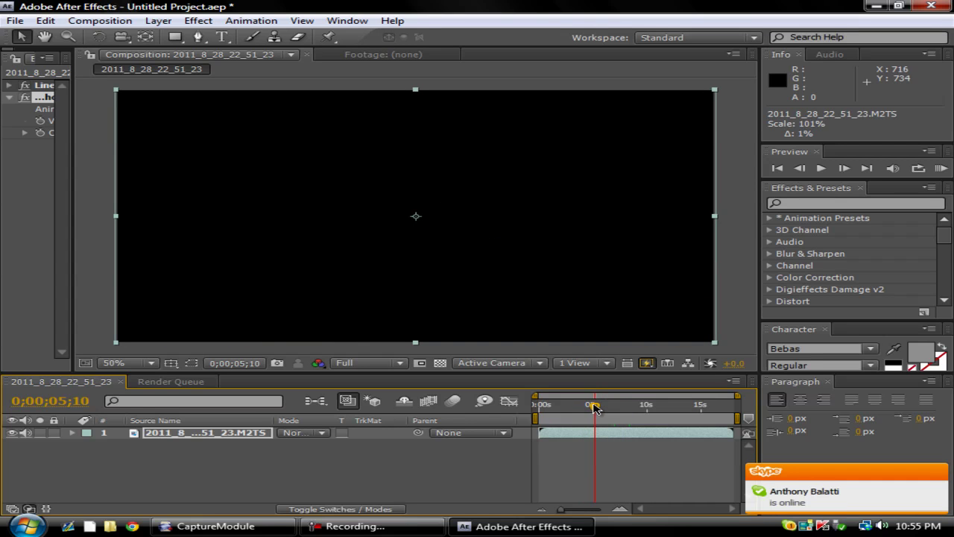
pyautogui.moveTo(594, 407); pyautogui.dragTo(619, 411)
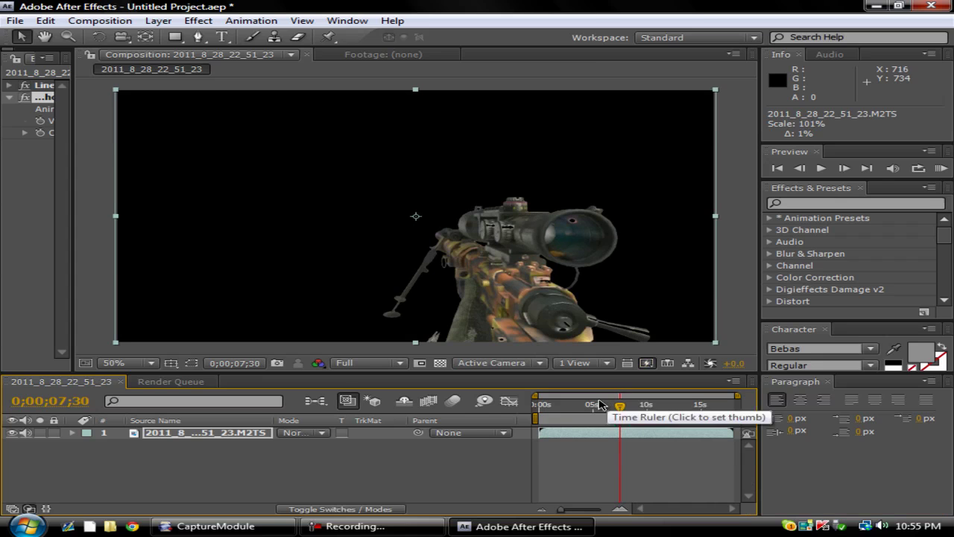
pyautogui.moveTo(637, 411)
pyautogui.mouseDown()
pyautogui.moveTo(592, 410)
pyautogui.moveTo(633, 410)
pyautogui.mouseUp()
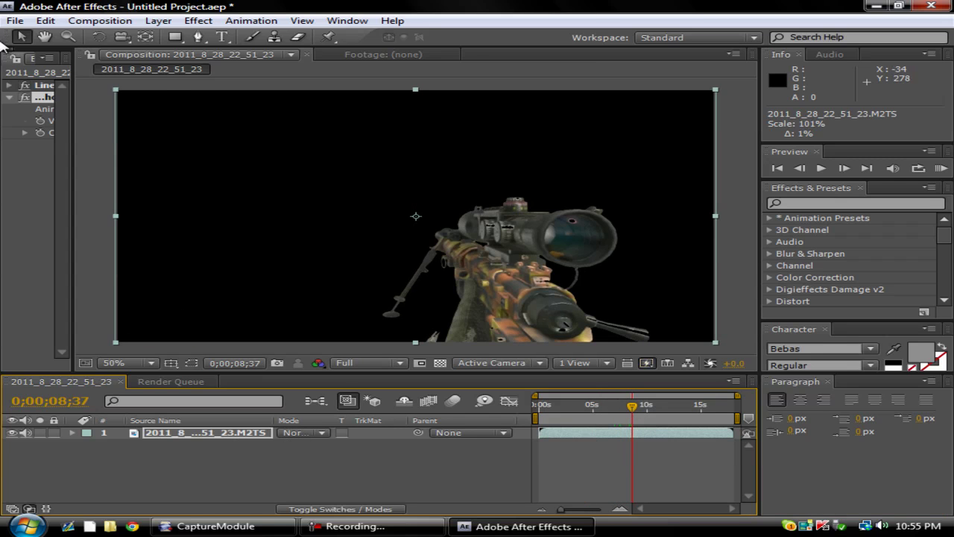
pyautogui.click(8, 6)
# Step: Start a new project without saving the old one, then minimize After Effects
pyautogui.click(107, 6)
pyautogui.click(15, 21)
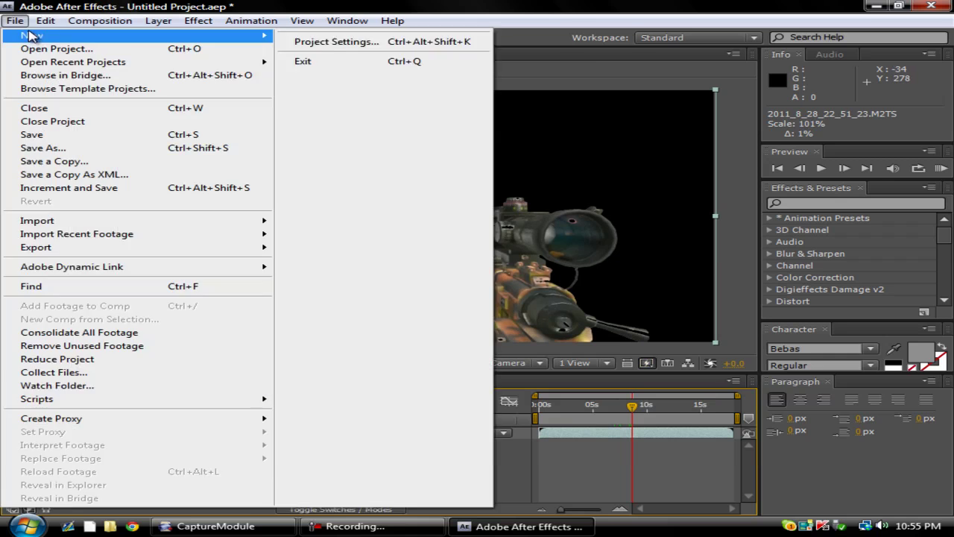
pyautogui.press('Left')
pyautogui.press('Right')
pyautogui.click(313, 35)
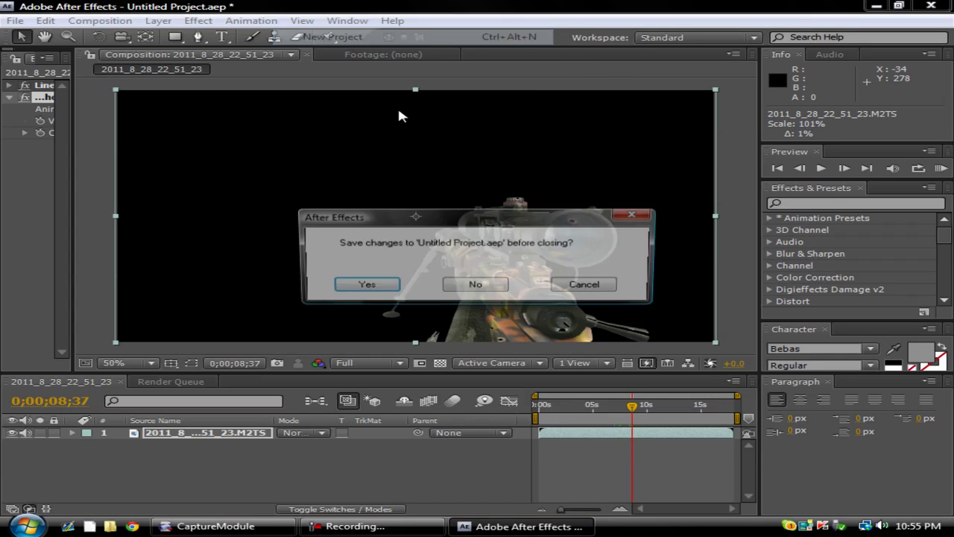
pyautogui.click(471, 285)
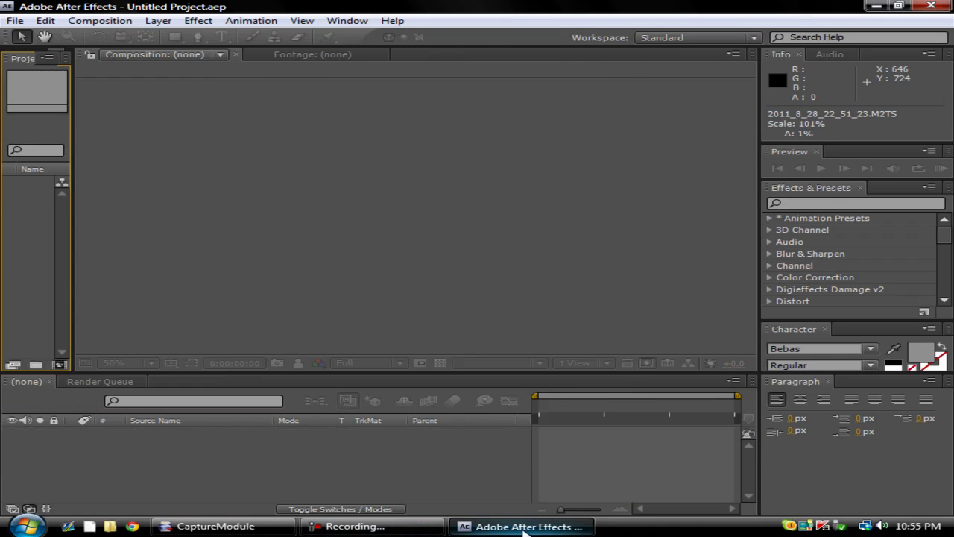
pyautogui.click(522, 525)
# Step: Restore Capture Module and set its Audio input to RCA Back
pyautogui.click(209, 525)
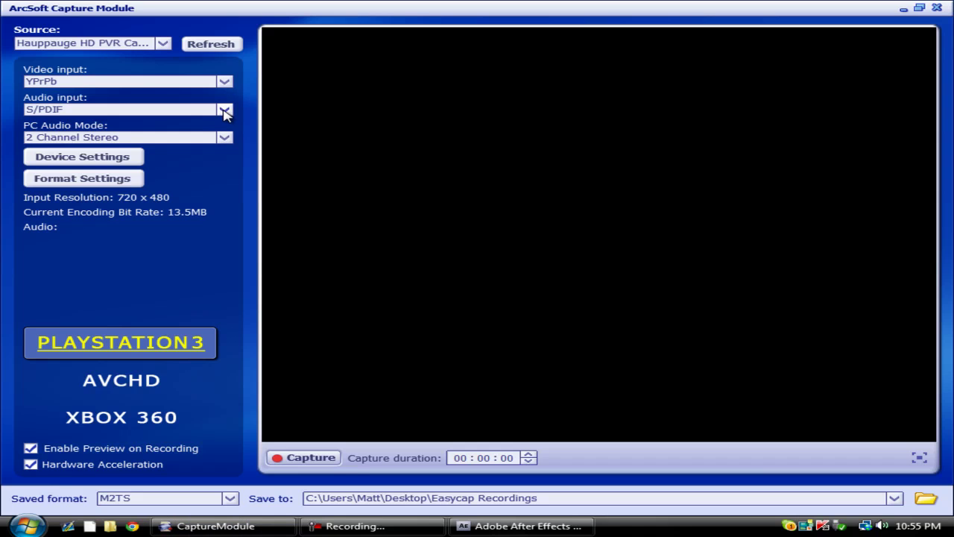
pyautogui.click(224, 110)
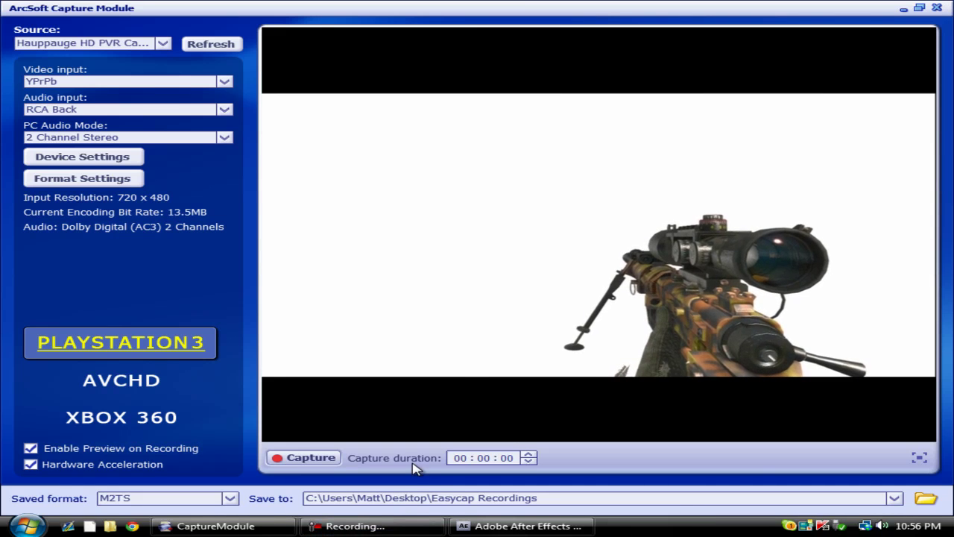
# Step: Bring the Free-for-all Broadcast lobby into the Capture Module live preview at 1280x720
pyautogui.click(382, 526)
pyautogui.click(385, 377)
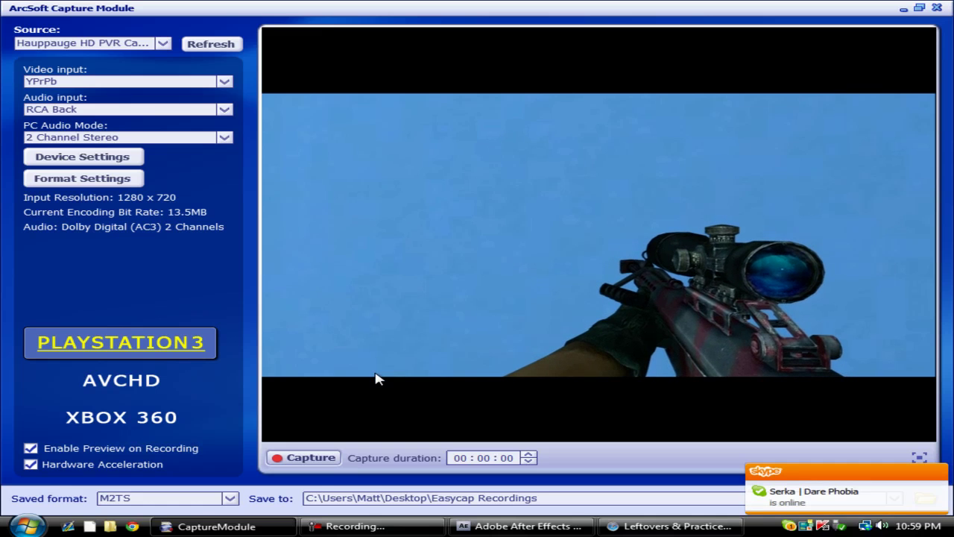
# Step: Capture about 20 seconds of the rifle against the blue wall, then stop
pyautogui.click(304, 458)
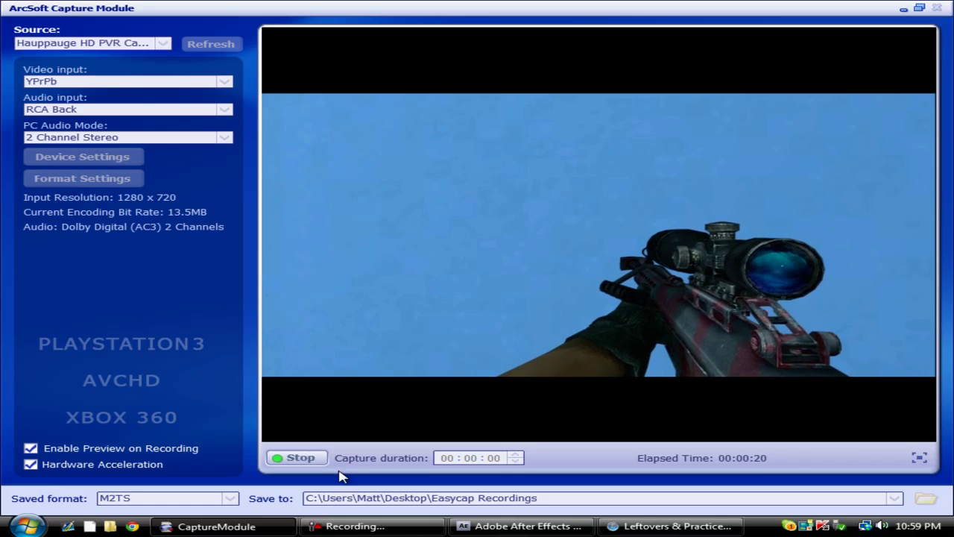
pyautogui.click(298, 457)
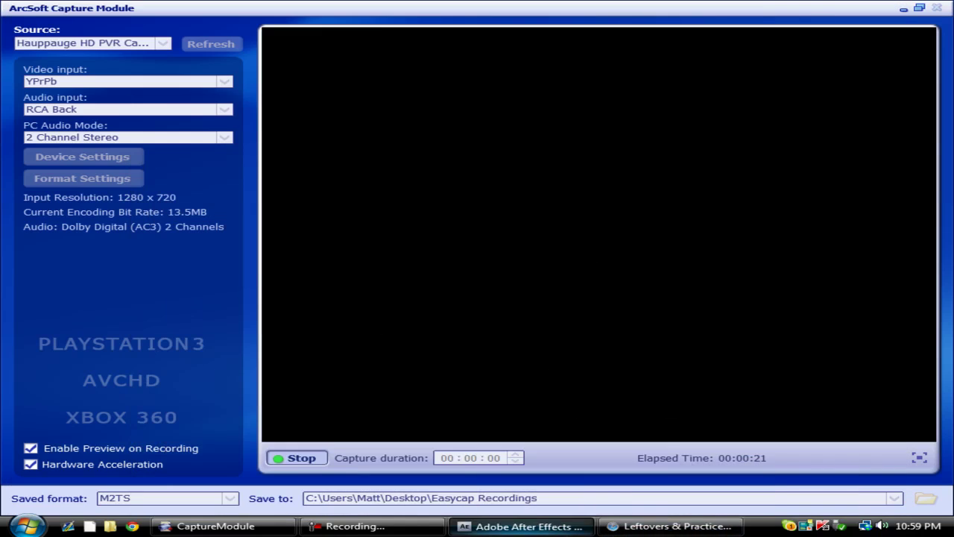
# Step: Import the newest captured M2TS clip into the After Effects project
pyautogui.click(522, 526)
pyautogui.click(18, 21)
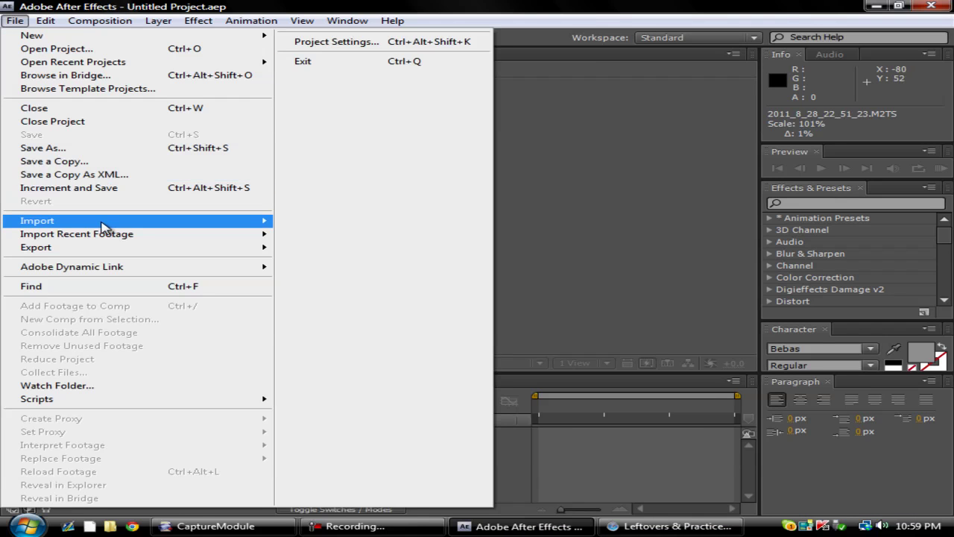
pyautogui.click(398, 224)
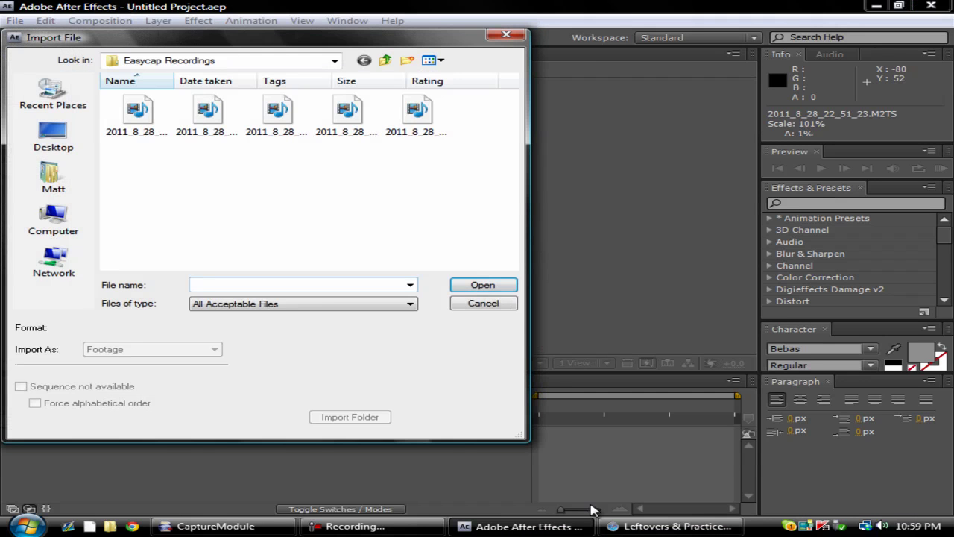
pyautogui.doubleClick(402, 119)
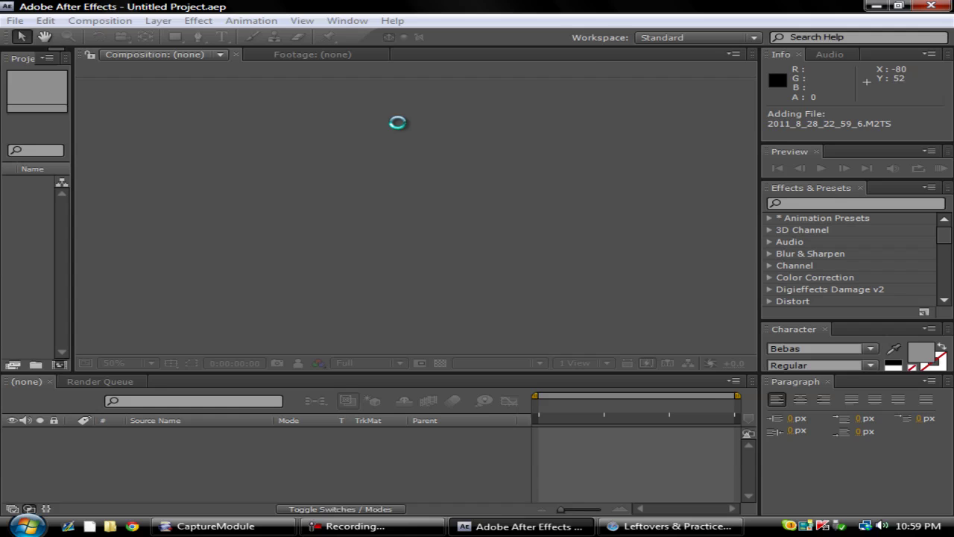
# Step: Switch Capture Module's audio input to S/PDIF
pyautogui.click(217, 526)
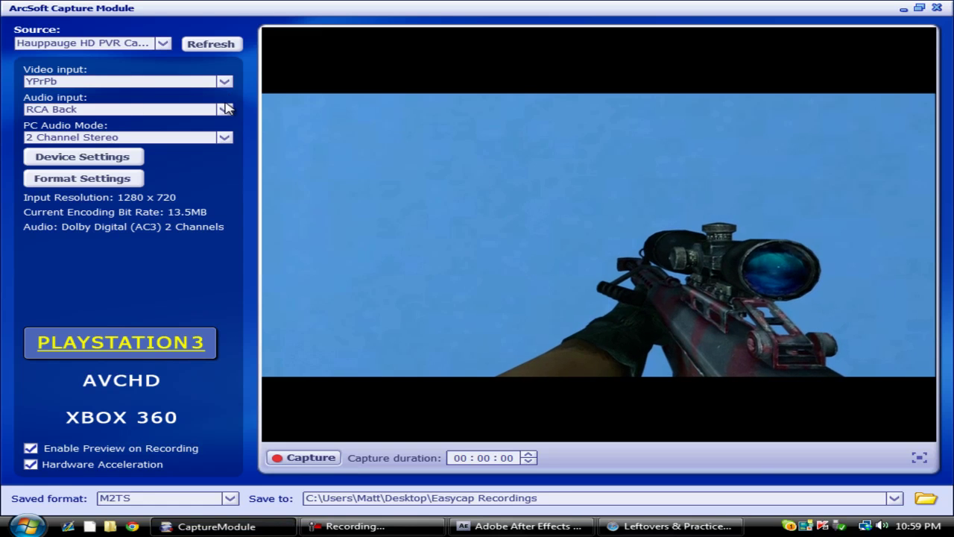
pyautogui.click(185, 109)
pyautogui.click(159, 122)
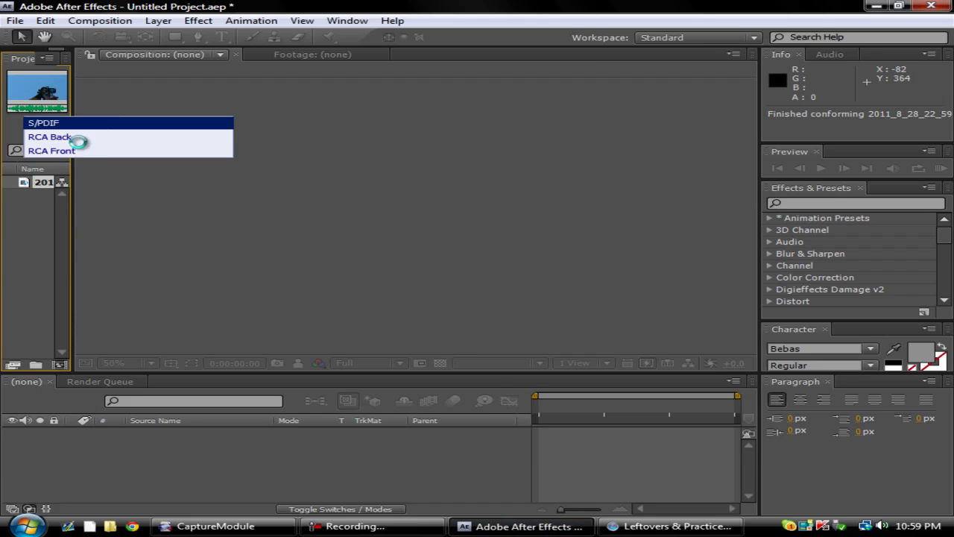
# Step: Create a new composition from the blue-wall gameplay clip, undoing an accidental layer move
pyautogui.moveTo(73, 215); pyautogui.dragTo(222, 215)
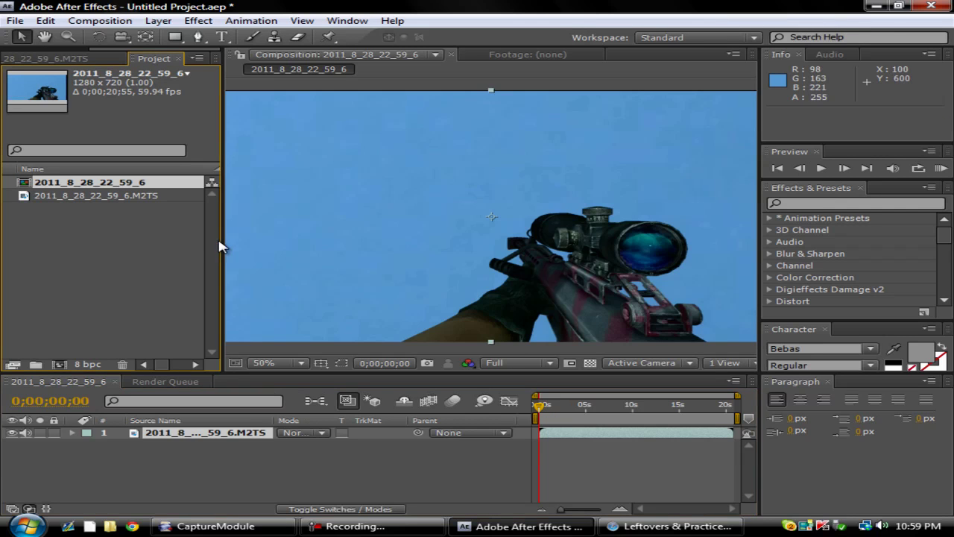
pyautogui.moveTo(227, 245); pyautogui.dragTo(190, 243)
pyautogui.click(41, 21)
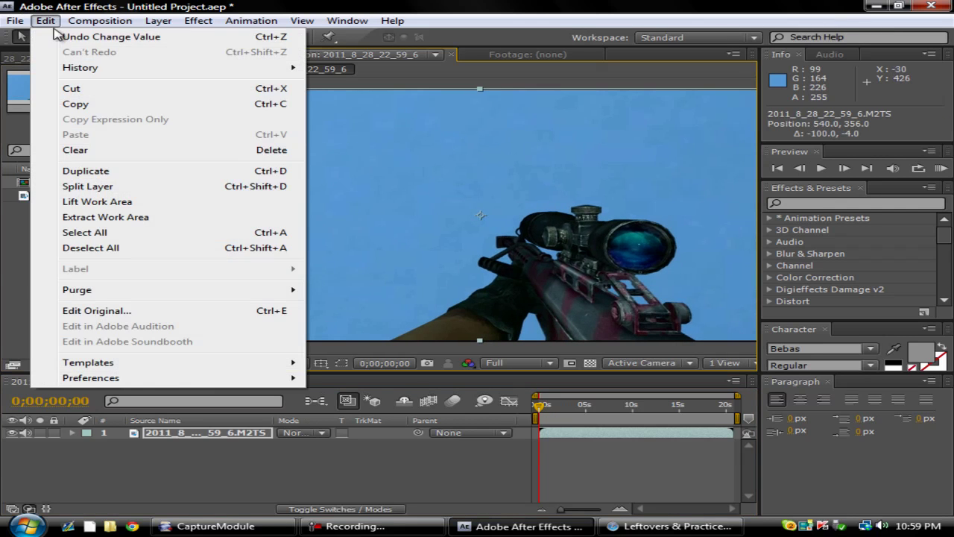
pyautogui.click(111, 36)
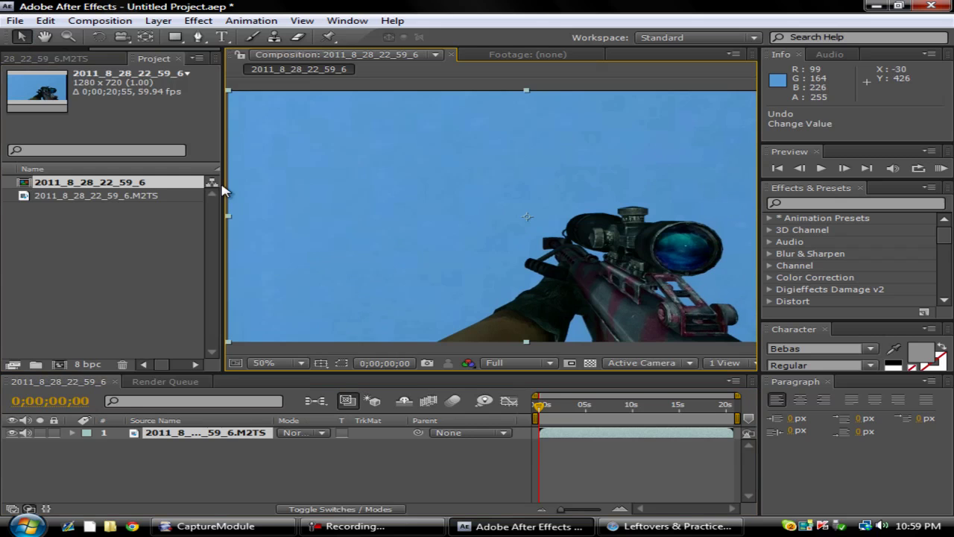
# Step: Widen the Composition viewer and set its magnification to Fit up to 100%
pyautogui.moveTo(224, 191); pyautogui.dragTo(140, 191)
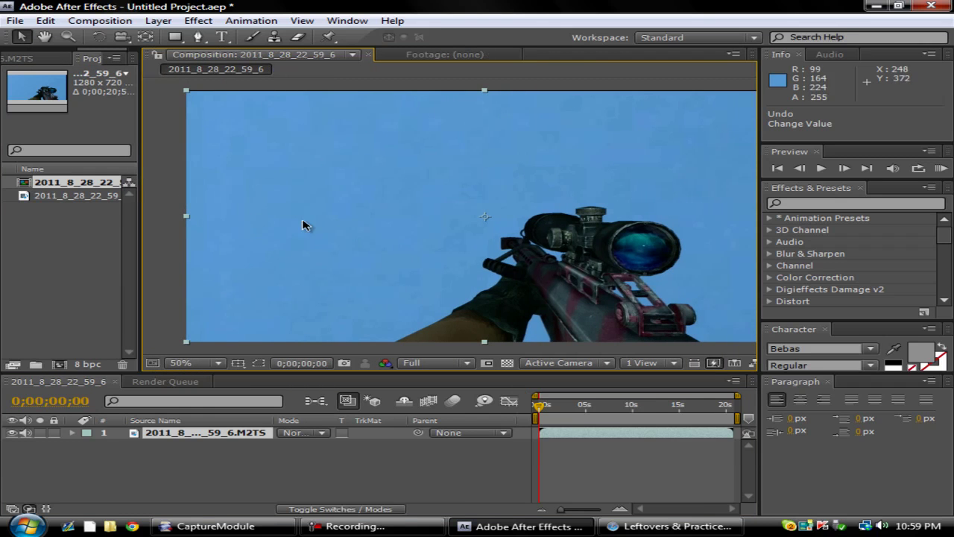
pyautogui.press(',')
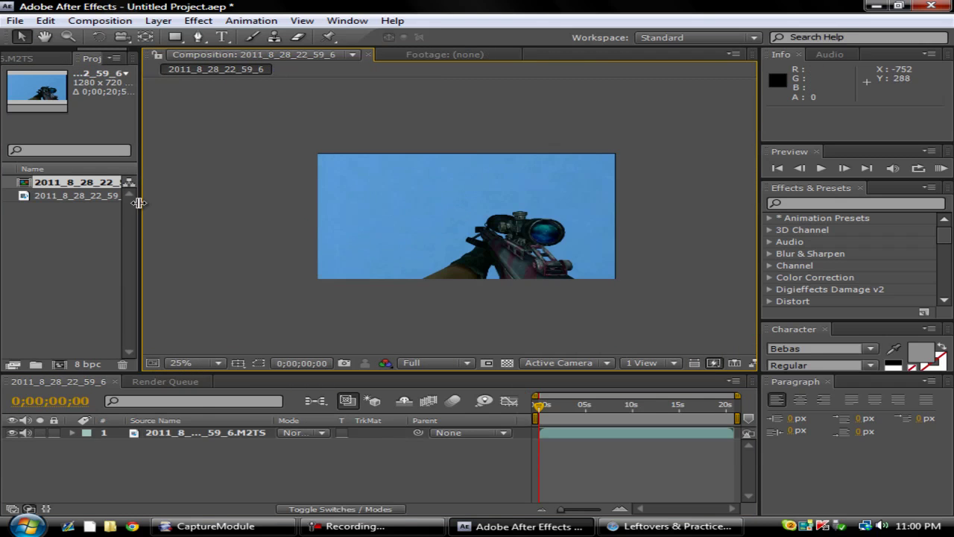
pyautogui.moveTo(139, 202); pyautogui.dragTo(104, 203)
pyautogui.click(526, 245)
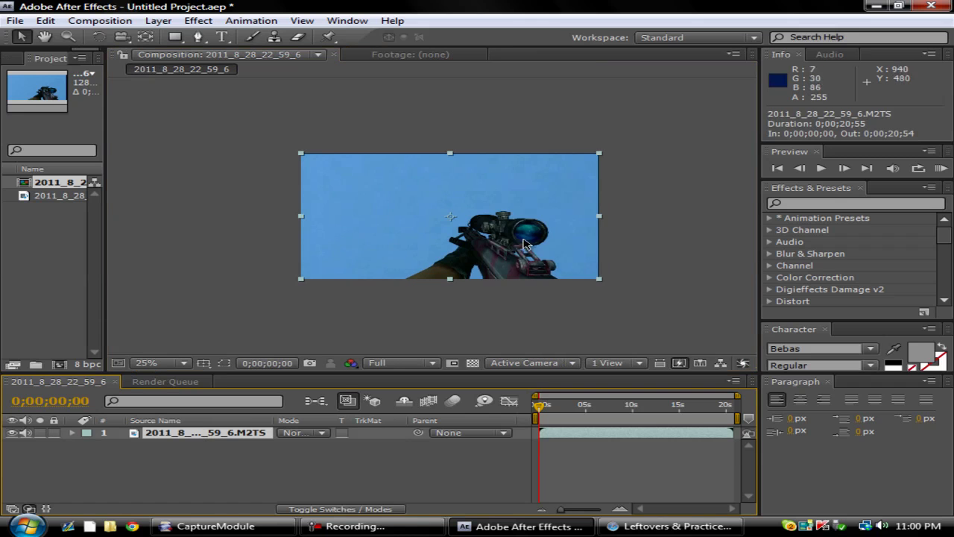
pyautogui.press('.')
pyautogui.press(',')
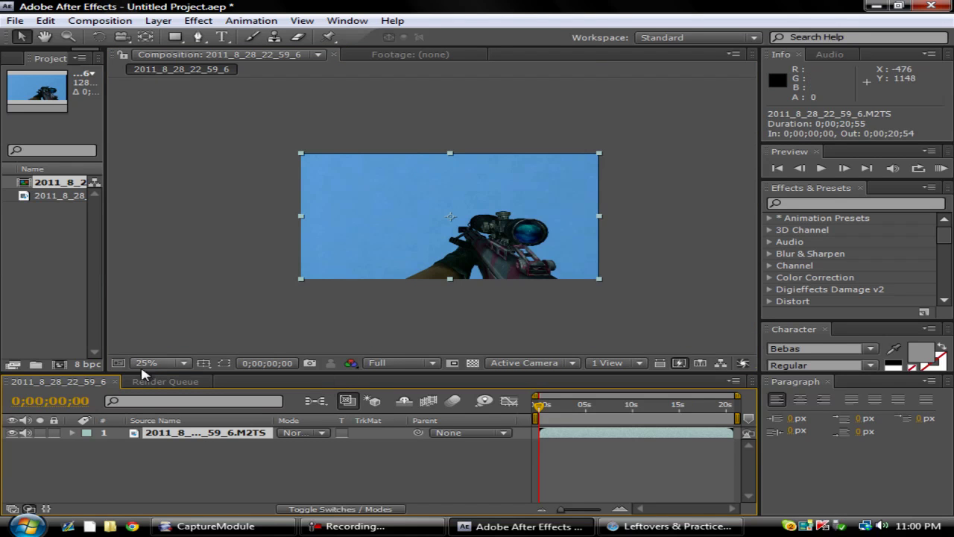
pyautogui.click(146, 364)
pyautogui.click(214, 127)
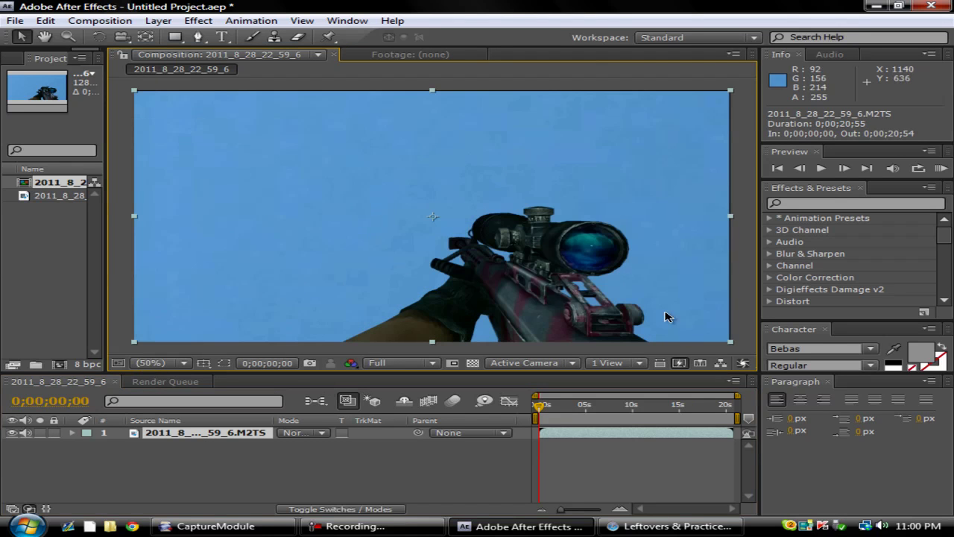
# Step: Scale the footage layer to 101% with its corner handle, undoing an oversized first attempt
pyautogui.moveTo(731, 342); pyautogui.dragTo(742, 344)
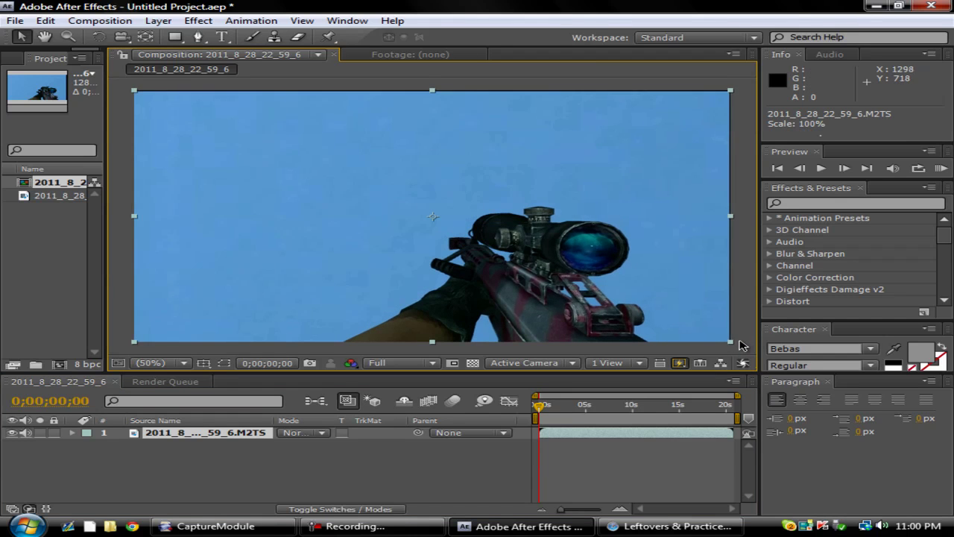
pyautogui.moveTo(742, 344); pyautogui.dragTo(747, 343)
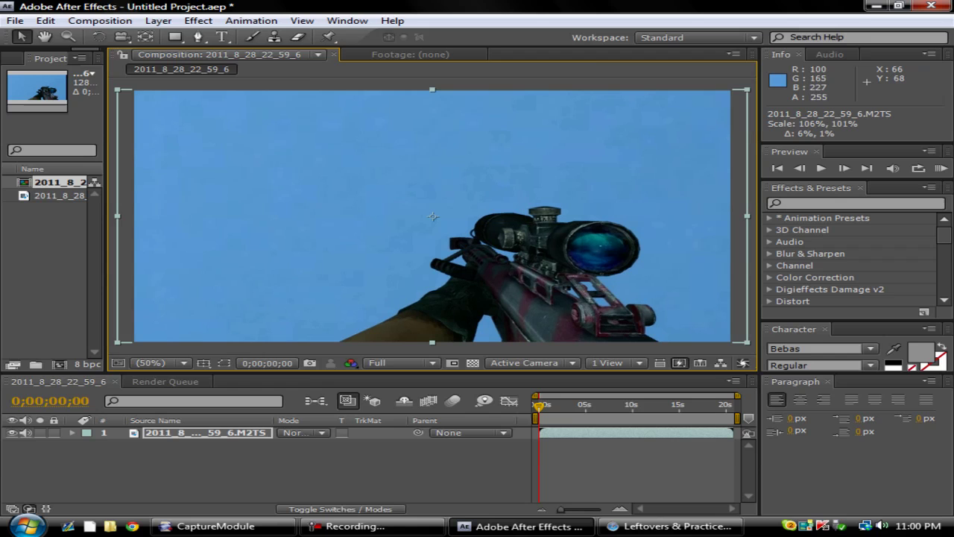
pyautogui.click(46, 20)
pyautogui.click(67, 35)
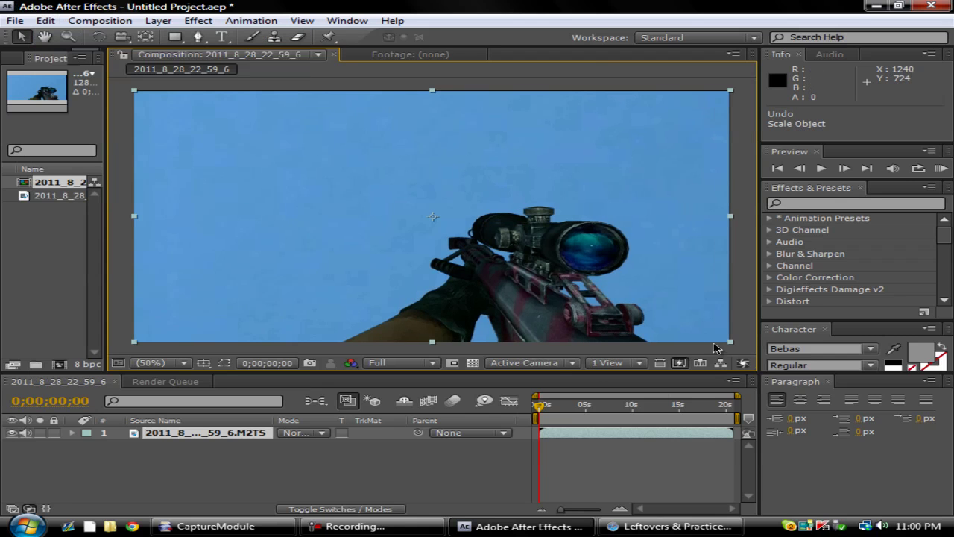
pyautogui.click(736, 348)
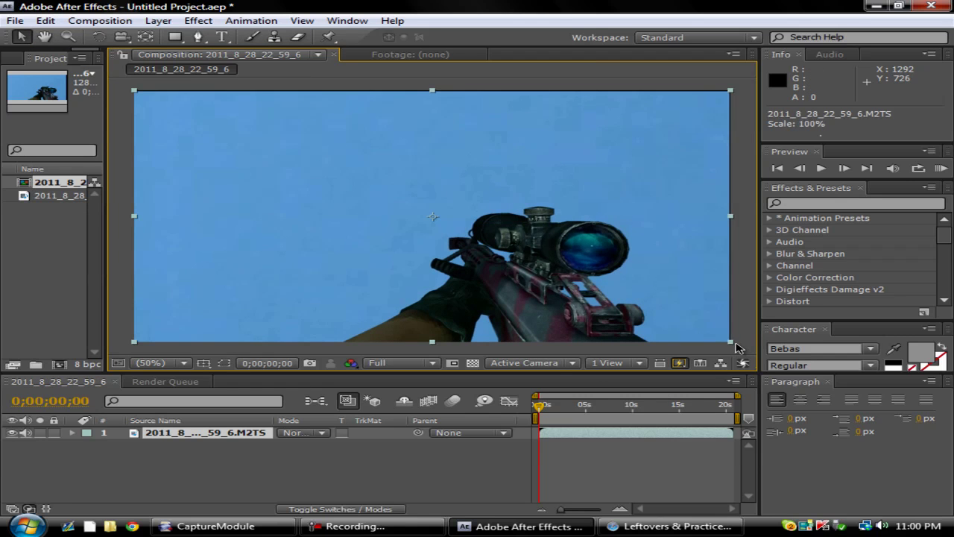
pyautogui.moveTo(737, 347); pyautogui.dragTo(740, 349)
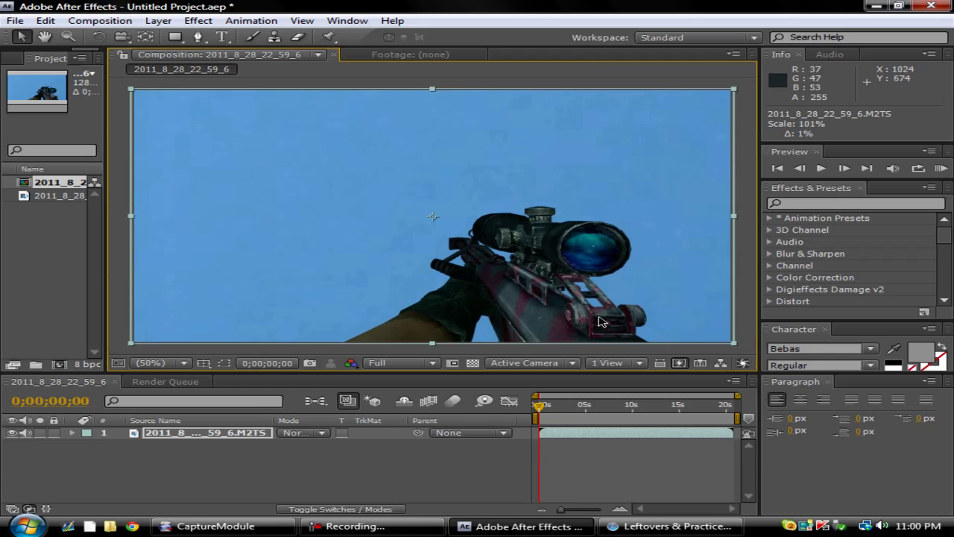
# Step: Apply Linear Color Key and sample the blue sky as the key colour
pyautogui.click(200, 21)
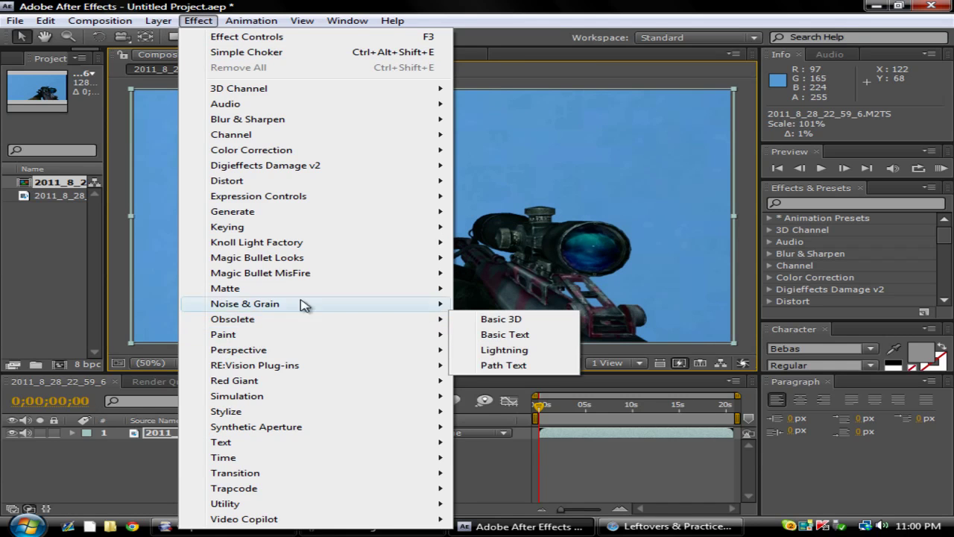
pyautogui.click(518, 351)
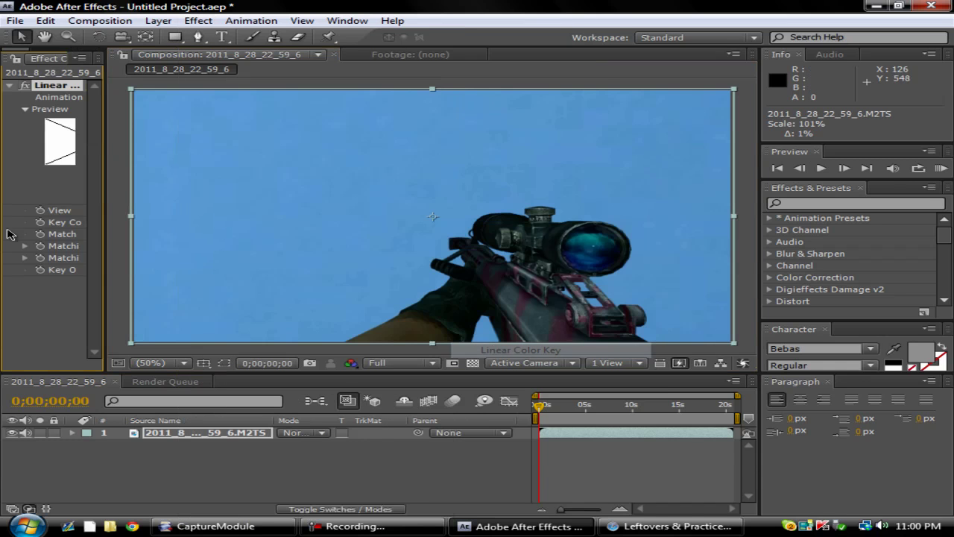
pyautogui.moveTo(104, 191); pyautogui.dragTo(195, 194)
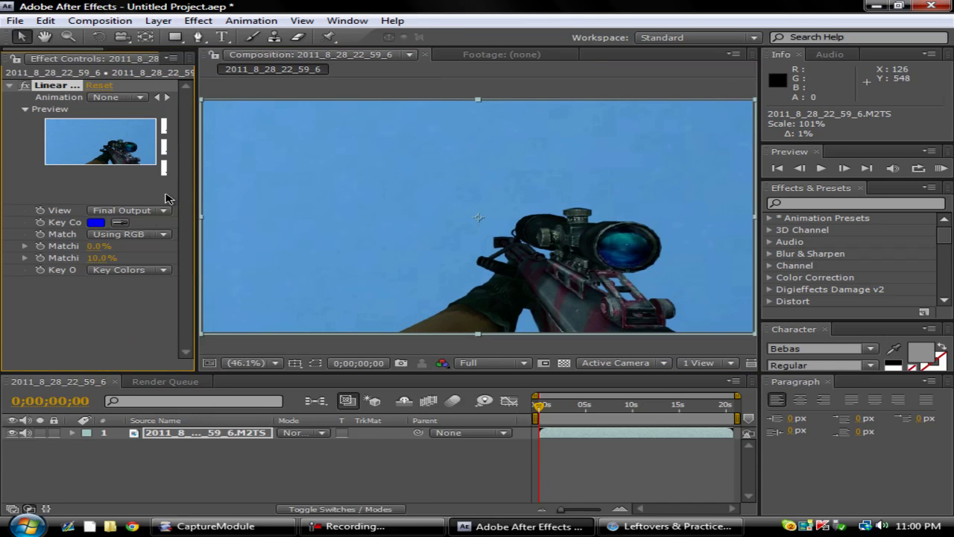
pyautogui.click(121, 222)
pyautogui.click(479, 112)
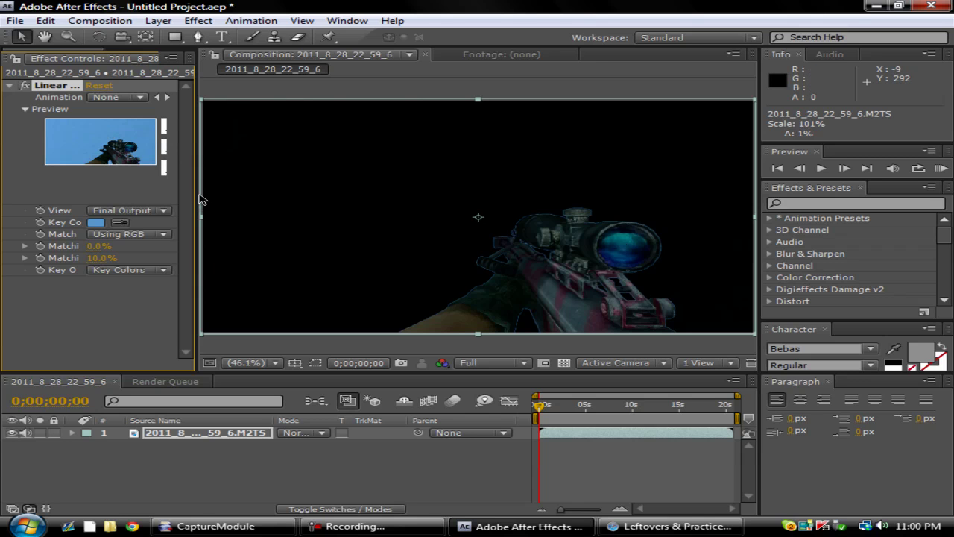
pyautogui.moveTo(196, 195); pyautogui.dragTo(156, 195)
pyautogui.click(7, 85)
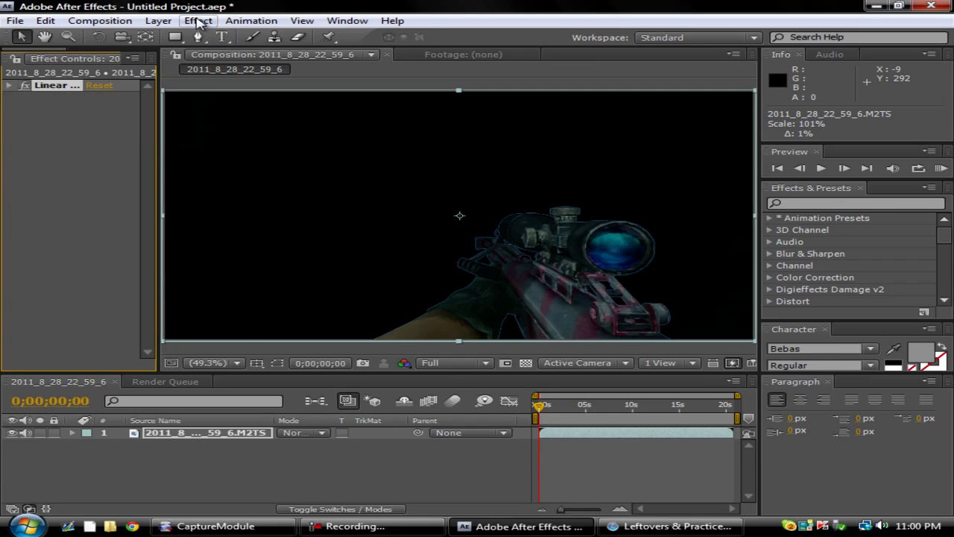
# Step: Apply Simple Choker from Effect > Matte and raise Choke to 1.40
pyautogui.click(199, 20)
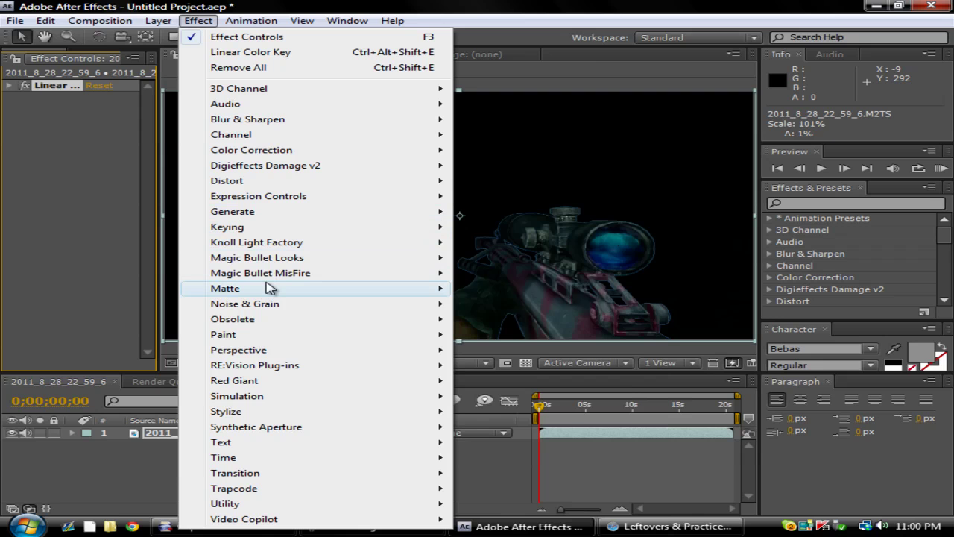
pyautogui.moveTo(226, 289)
pyautogui.click(507, 304)
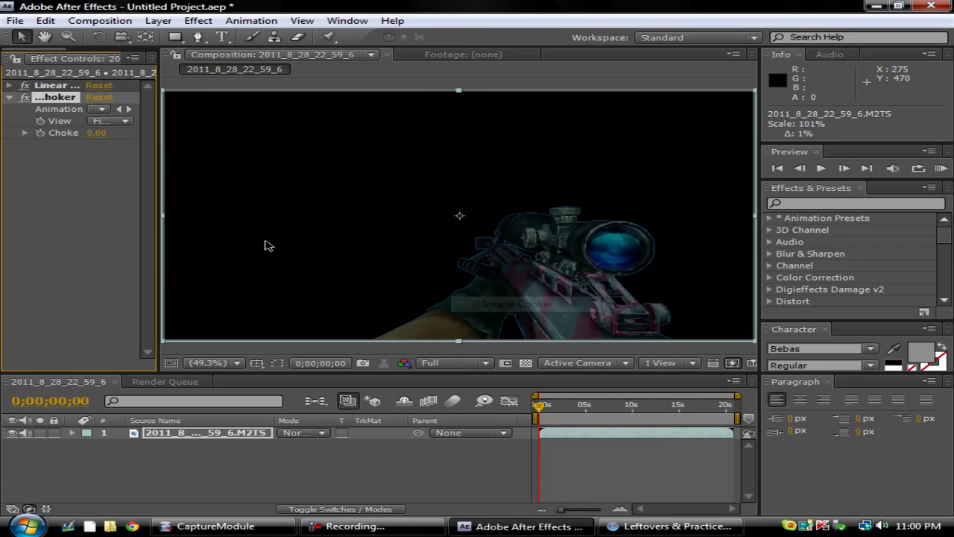
pyautogui.moveTo(102, 133); pyautogui.dragTo(109, 133)
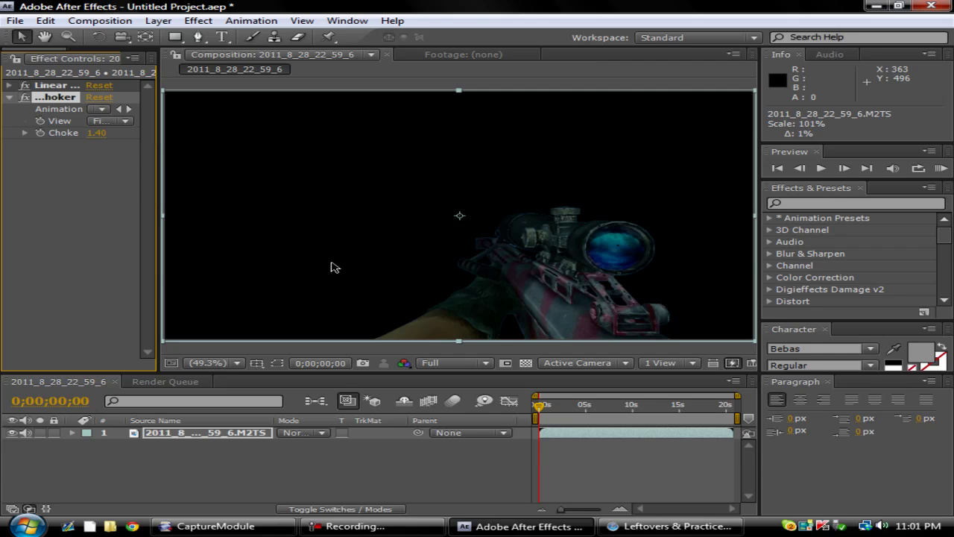
pyautogui.click(351, 525)
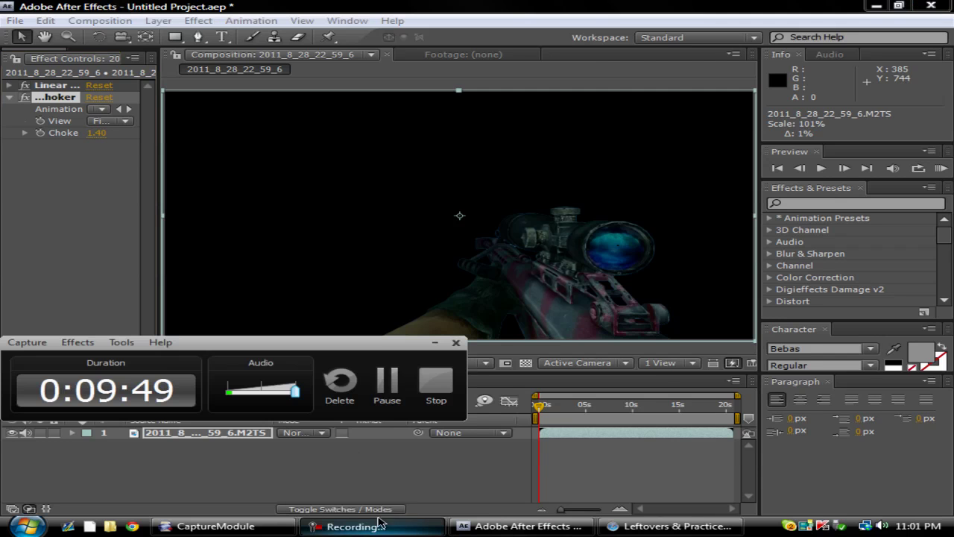